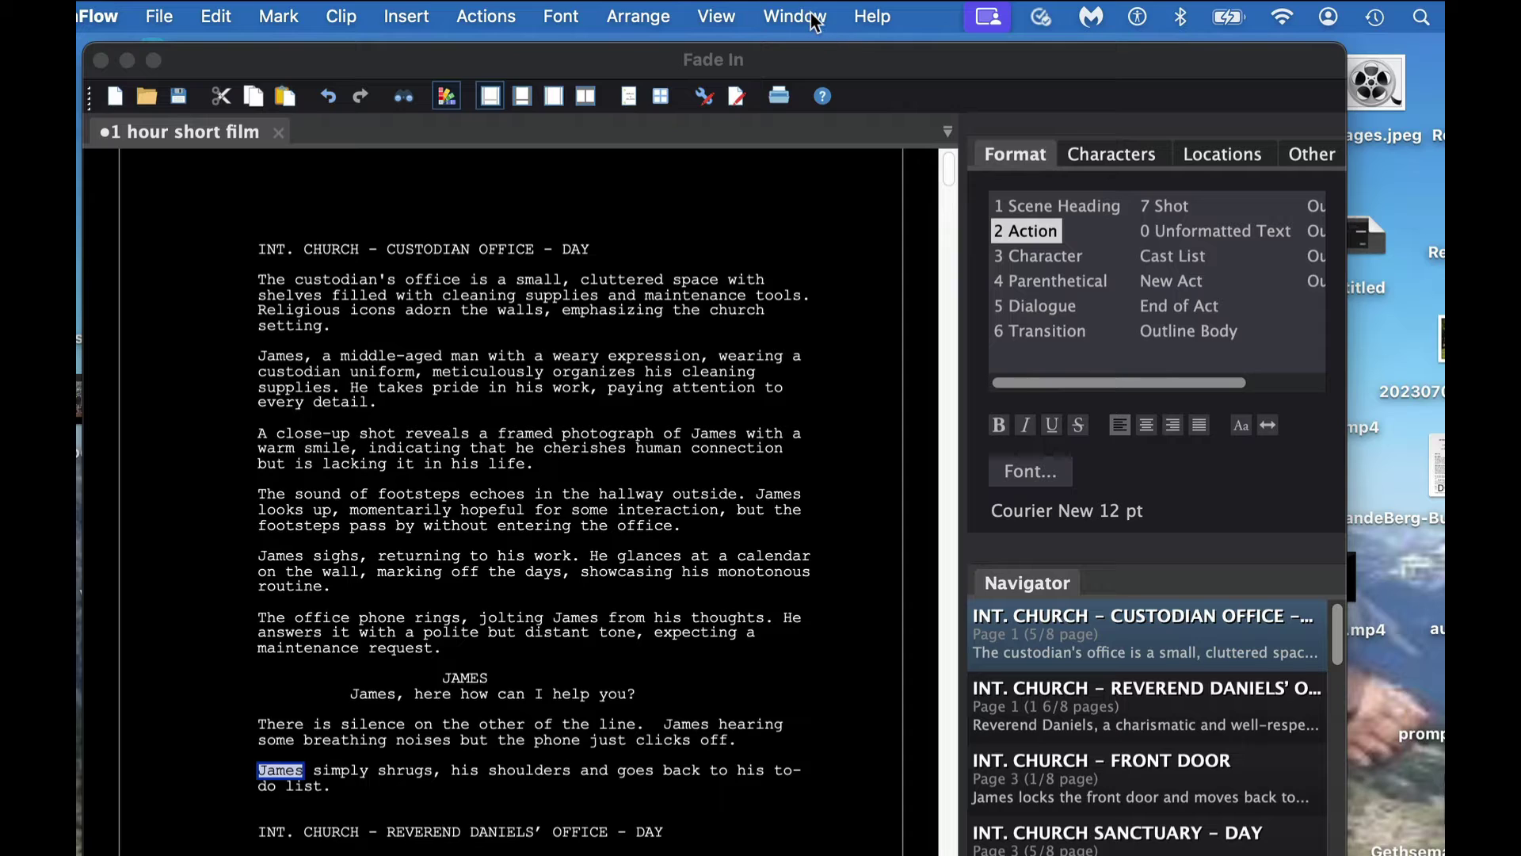
Step: Bring the '1 hour short film' screenplay window to the front
left_click(784, 59)
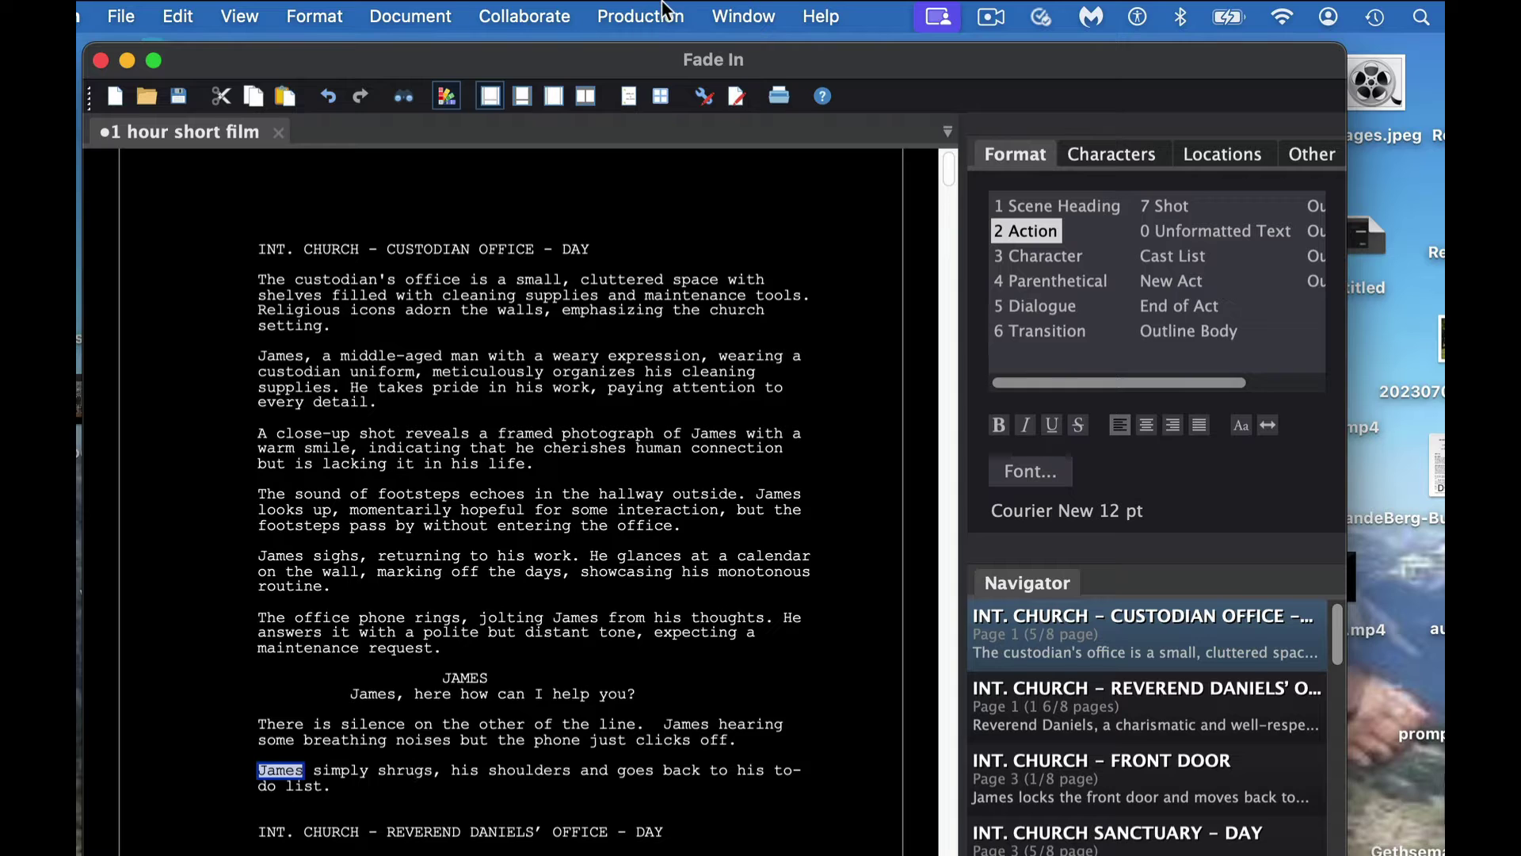
Step: Open Production > Tagging Window beside the script and scroll through all tag categories
left_click(653, 22)
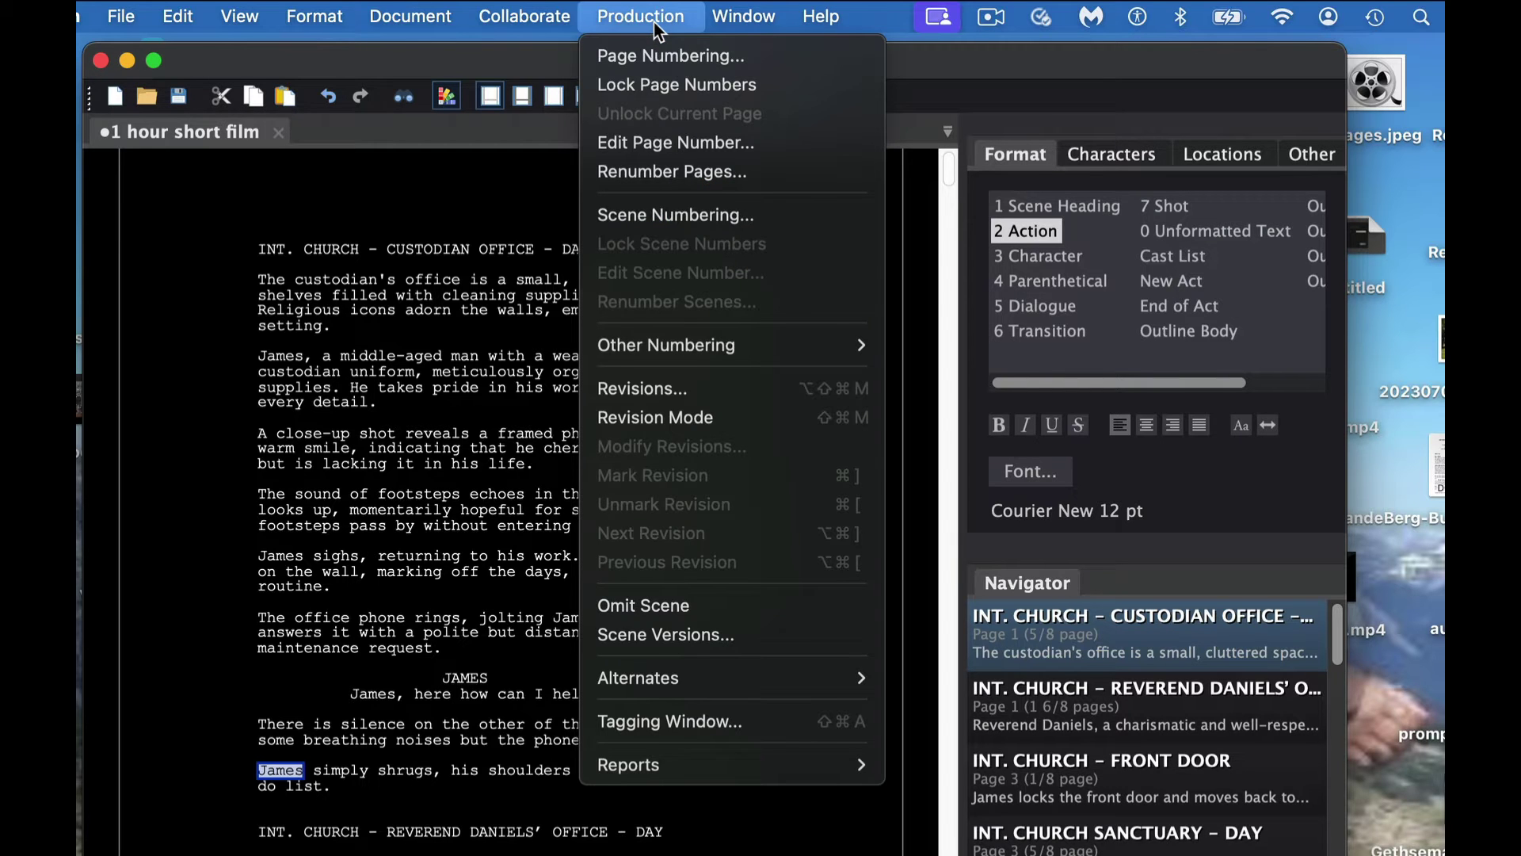
left_click(728, 717)
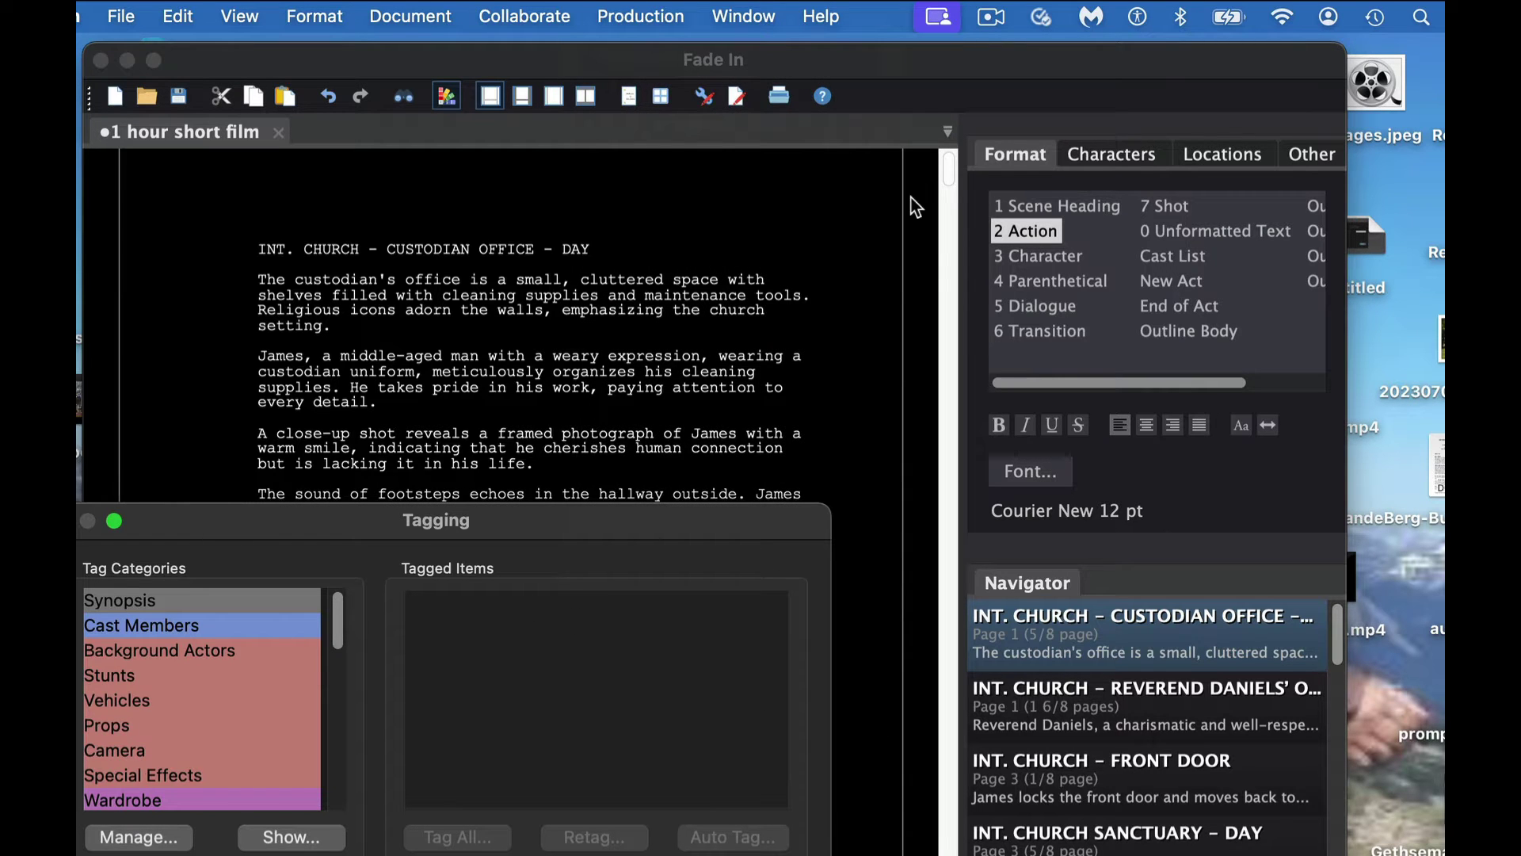
left_click_drag(703, 518, 1326, 175)
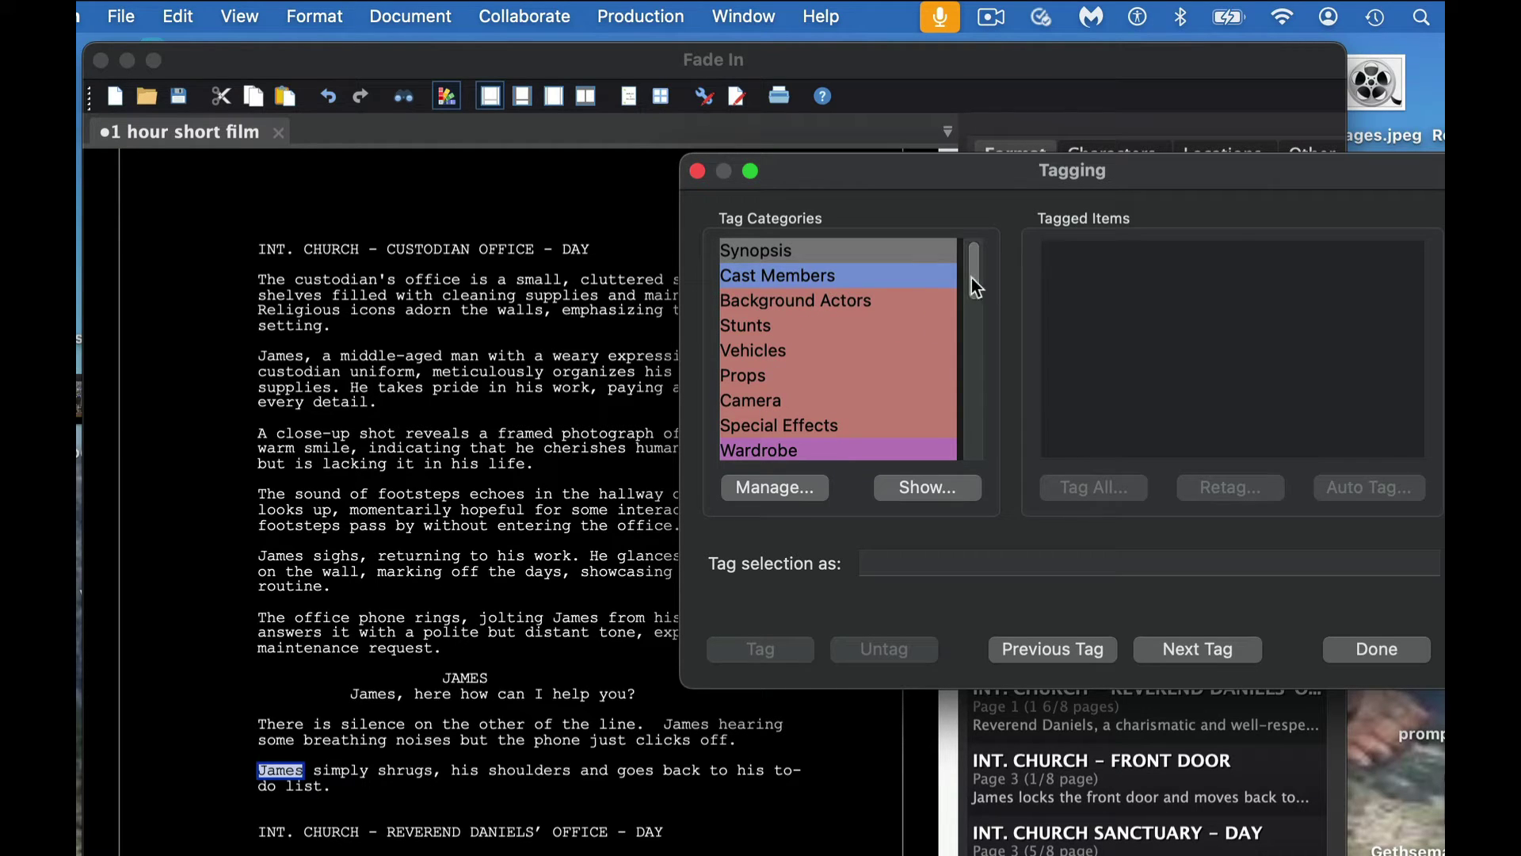
left_click_drag(971, 277, 968, 365)
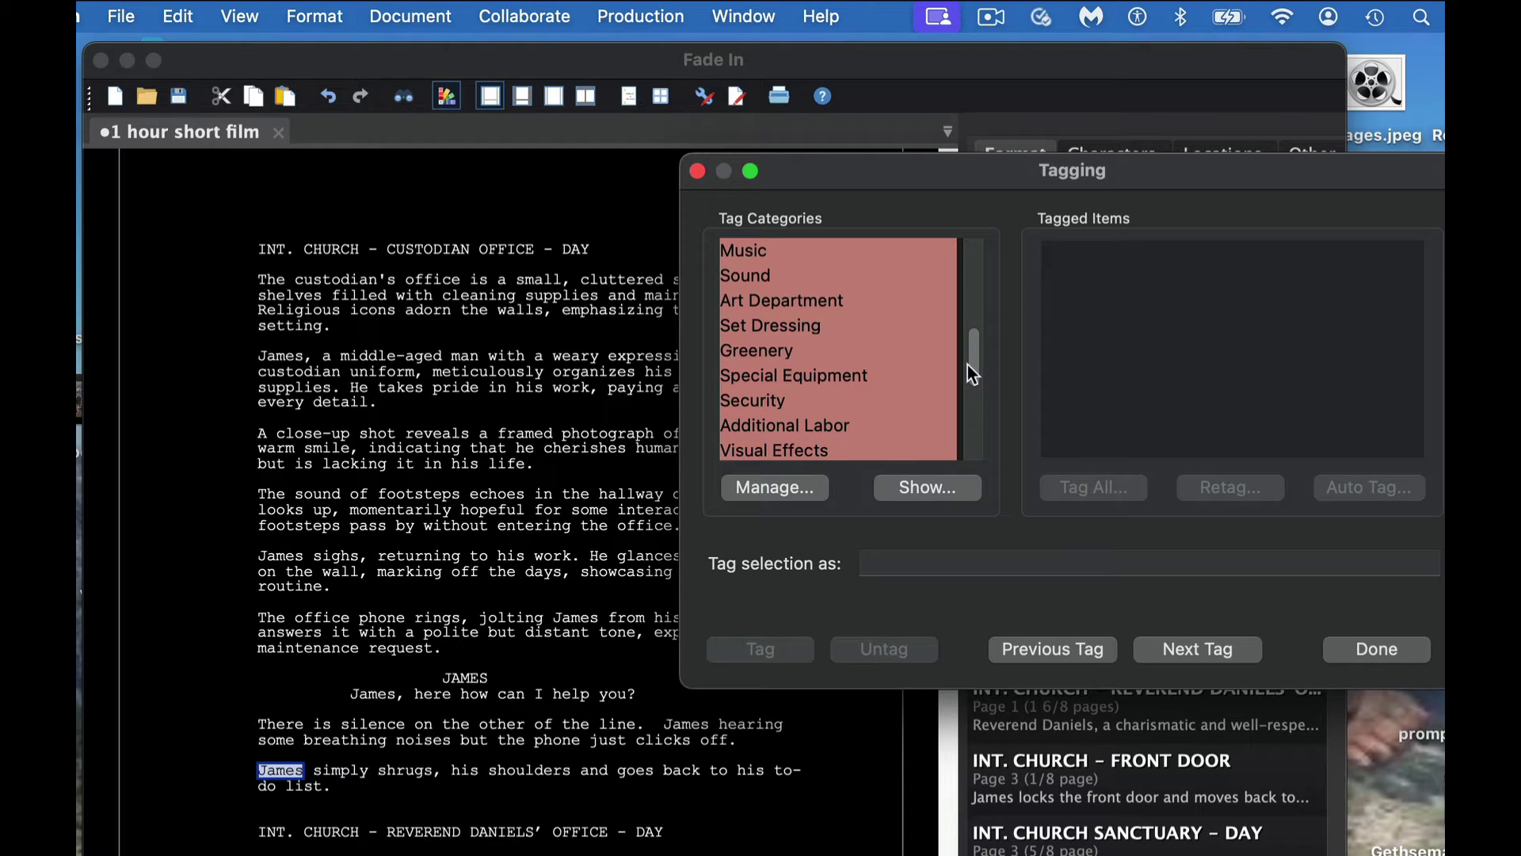
left_click_drag(968, 365, 962, 425)
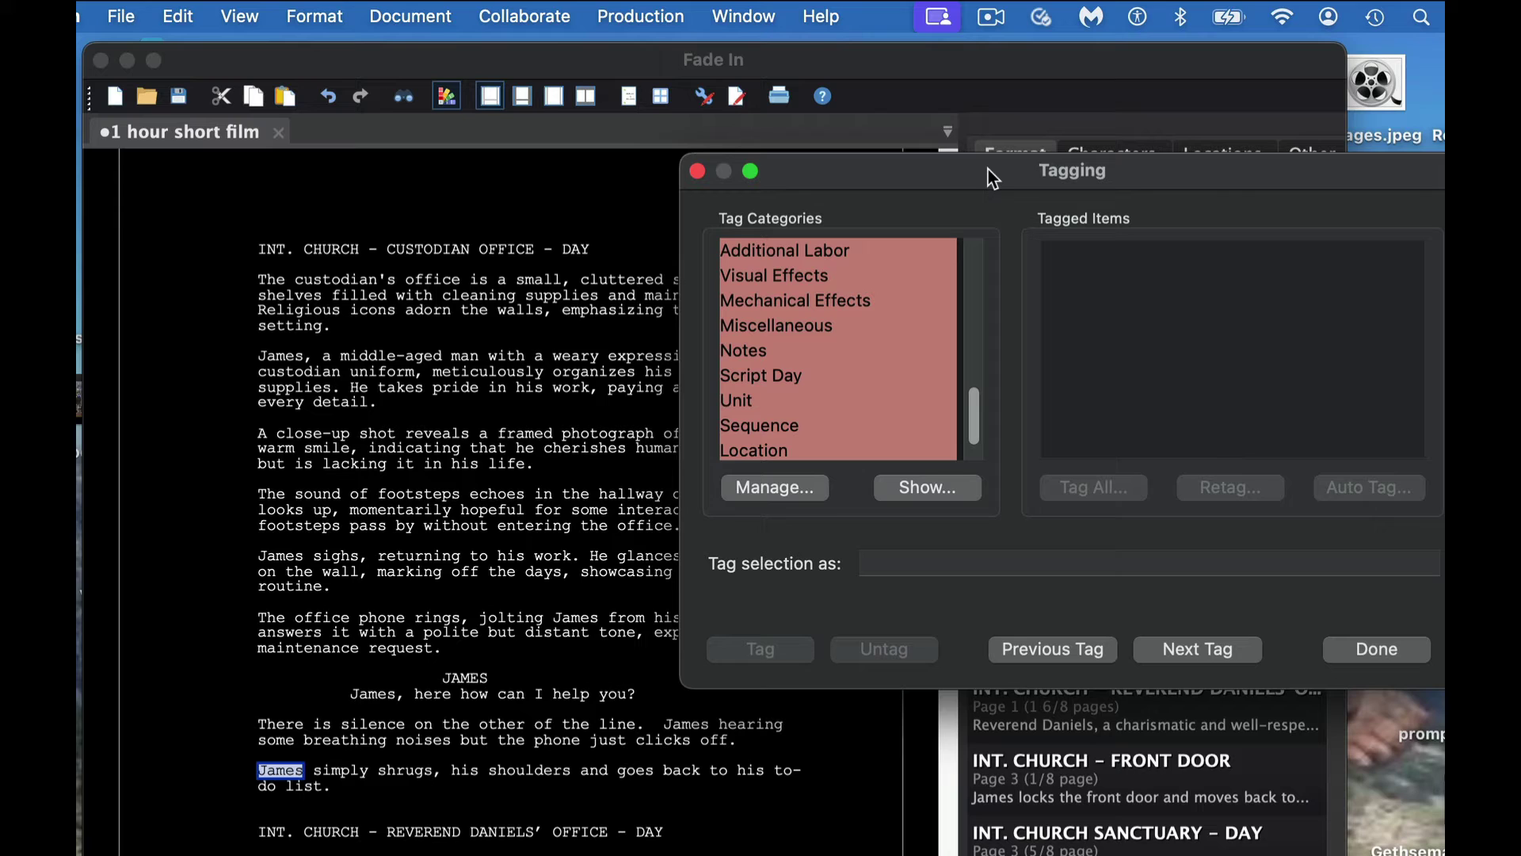
Step: Hide Synopsis, Background Actors, Stunts, Vehicles, Props and Camera tags, showing only Cast Members
left_click(905, 482)
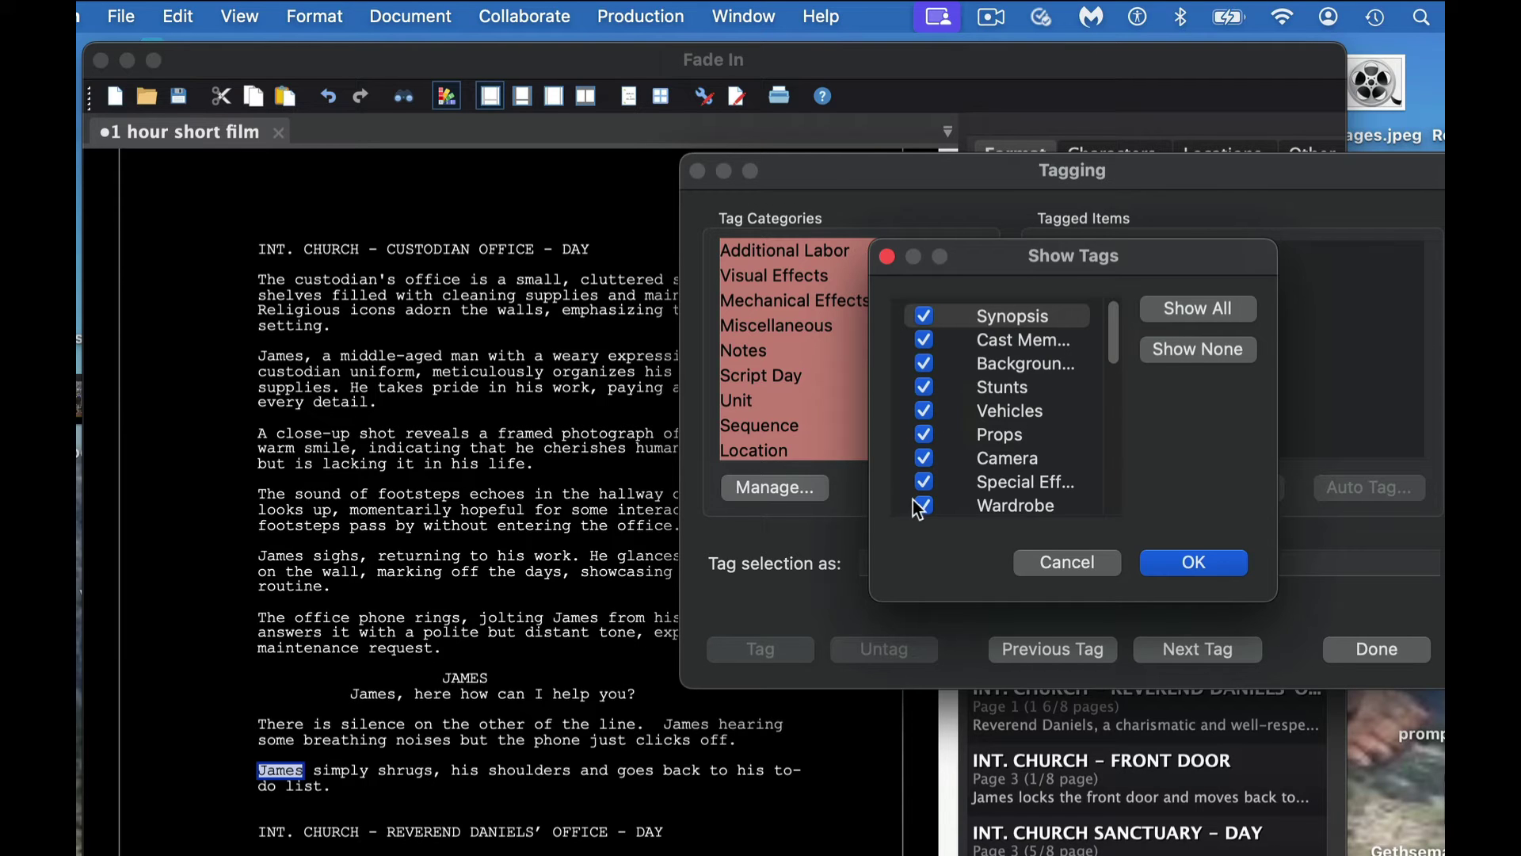
left_click(925, 437)
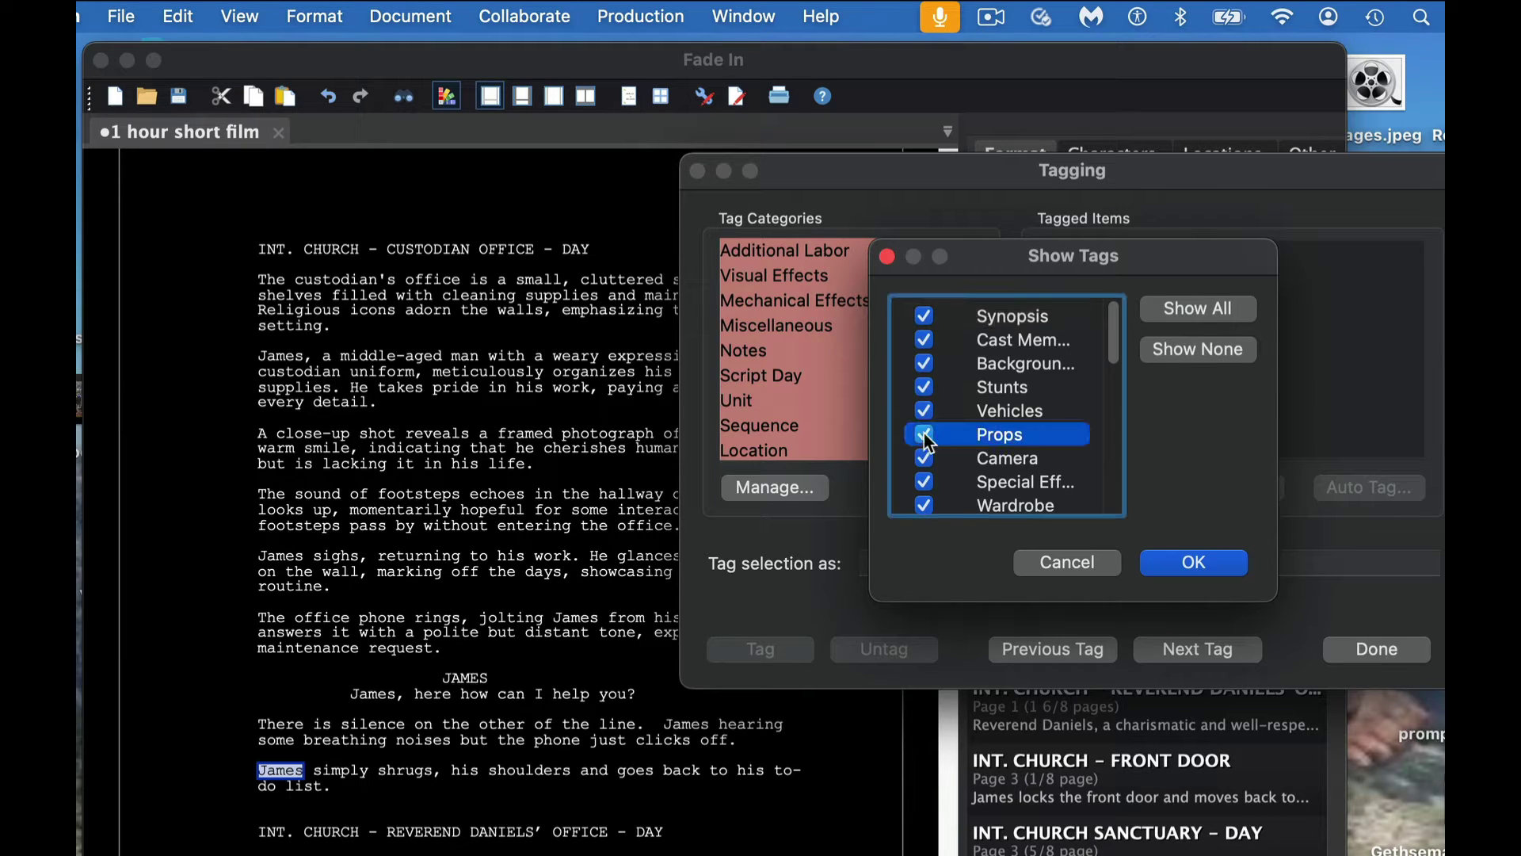
left_click(924, 434)
left_click(924, 411)
left_click(924, 386)
left_click(924, 362)
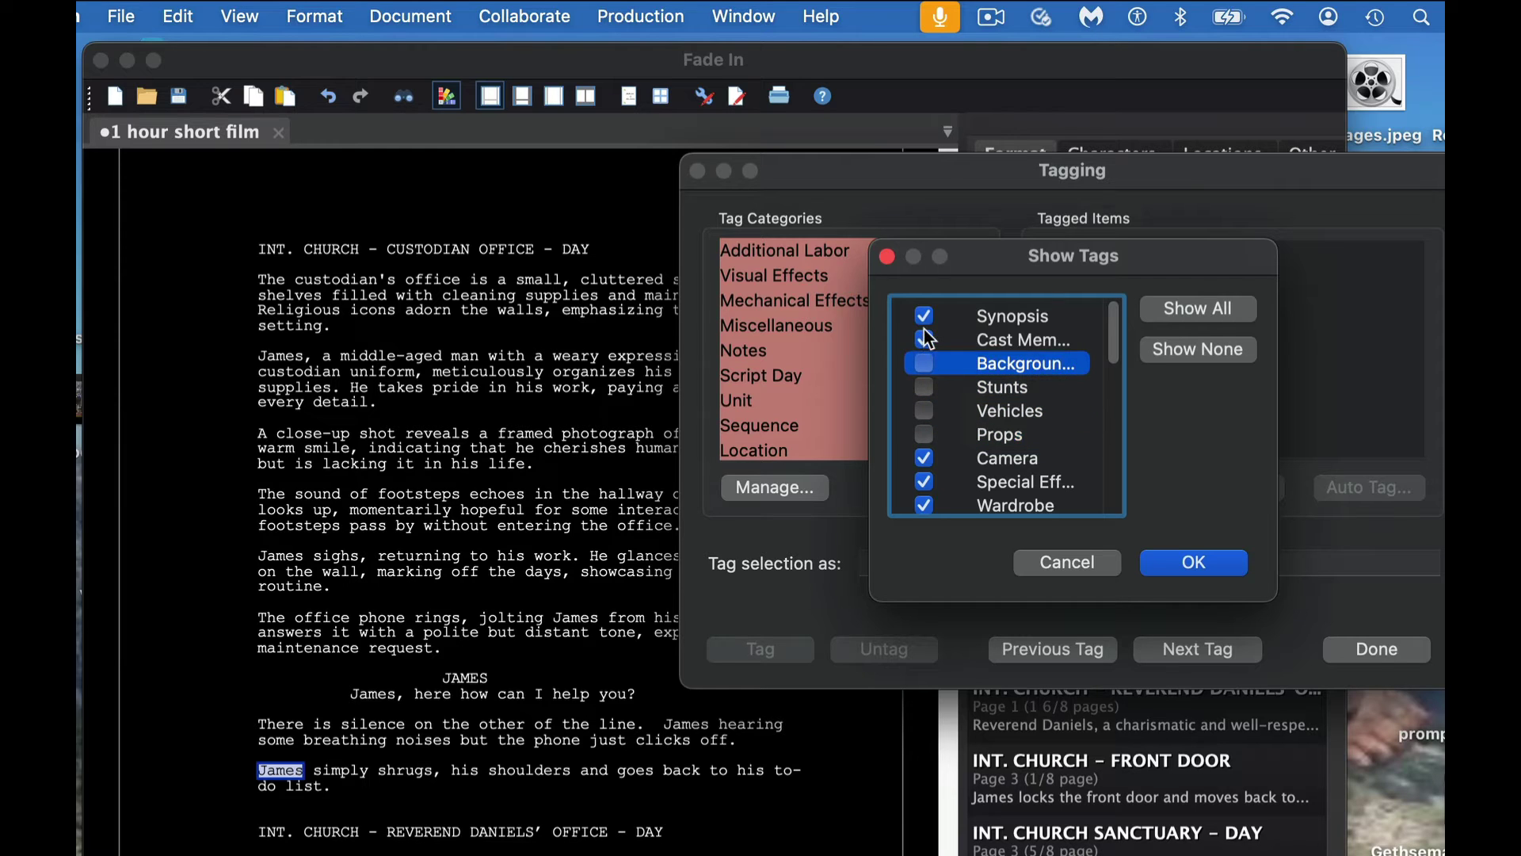
left_click(924, 316)
left_click(924, 339)
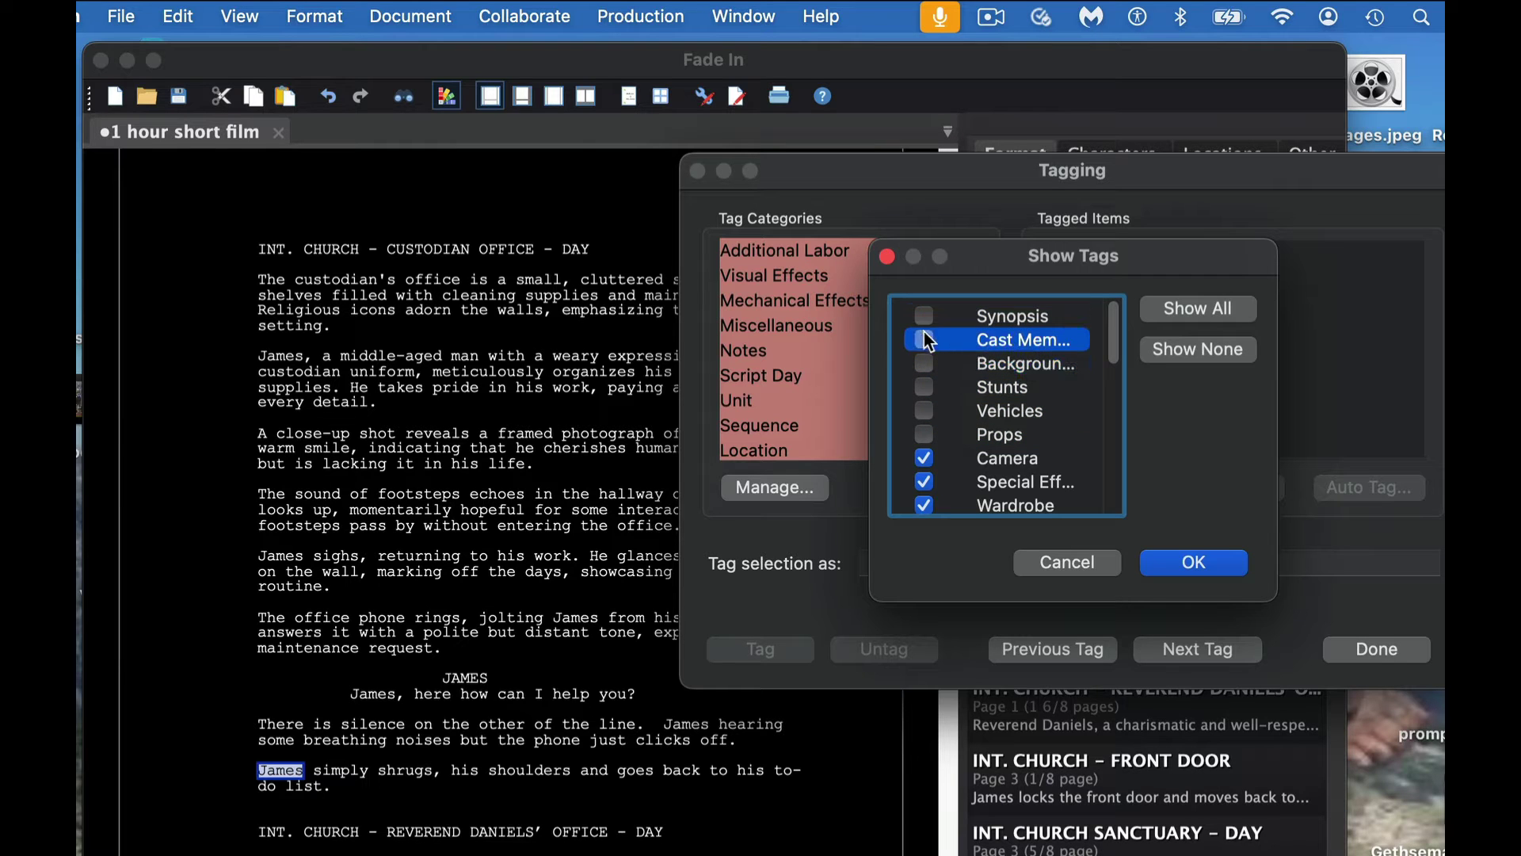
left_click(924, 458)
left_click(1185, 563)
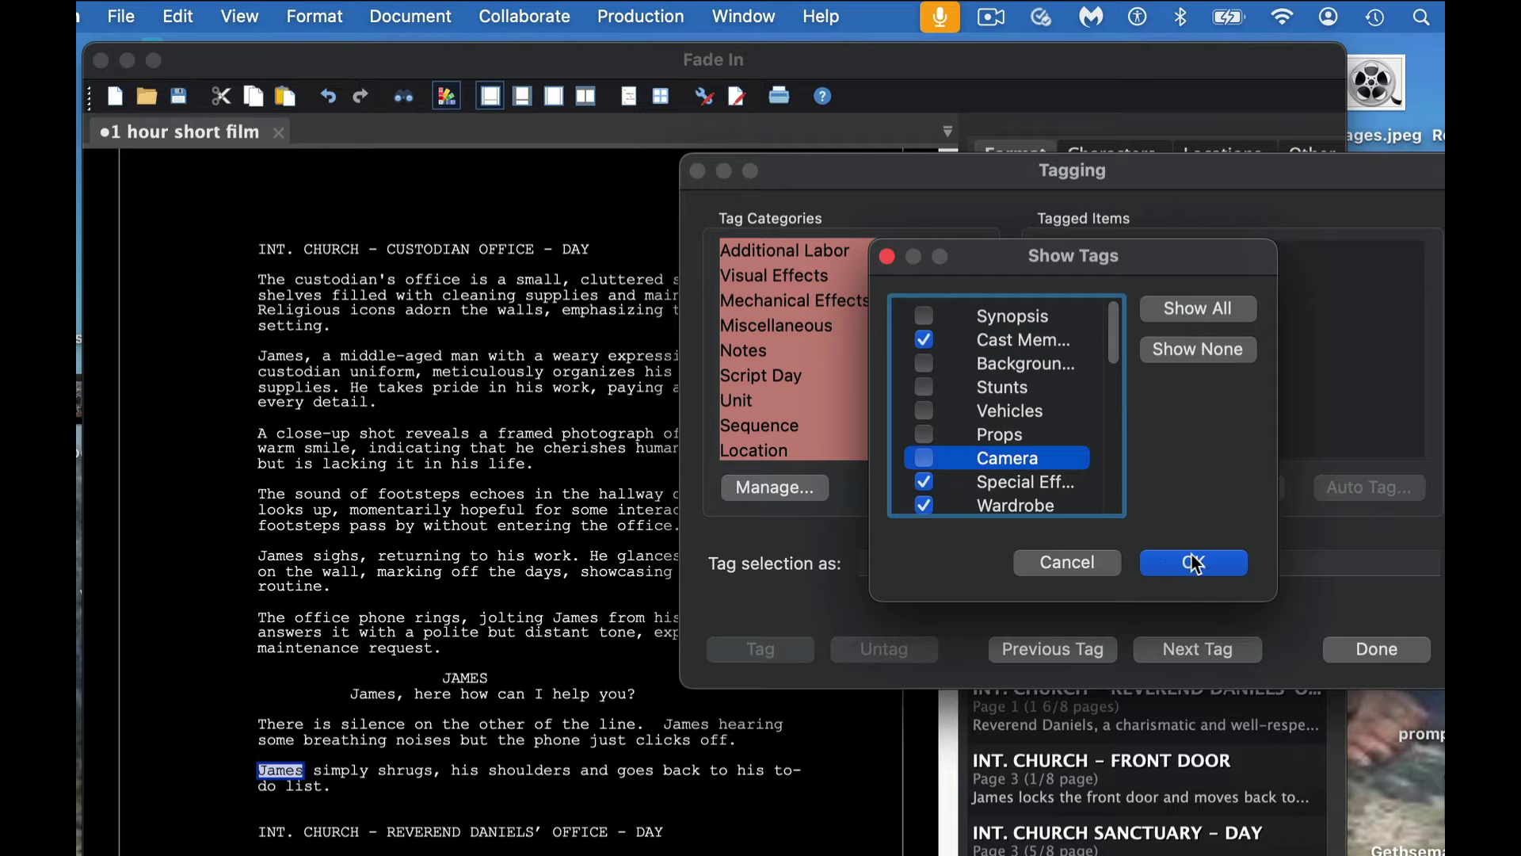
scroll(972, 410, "up", 5)
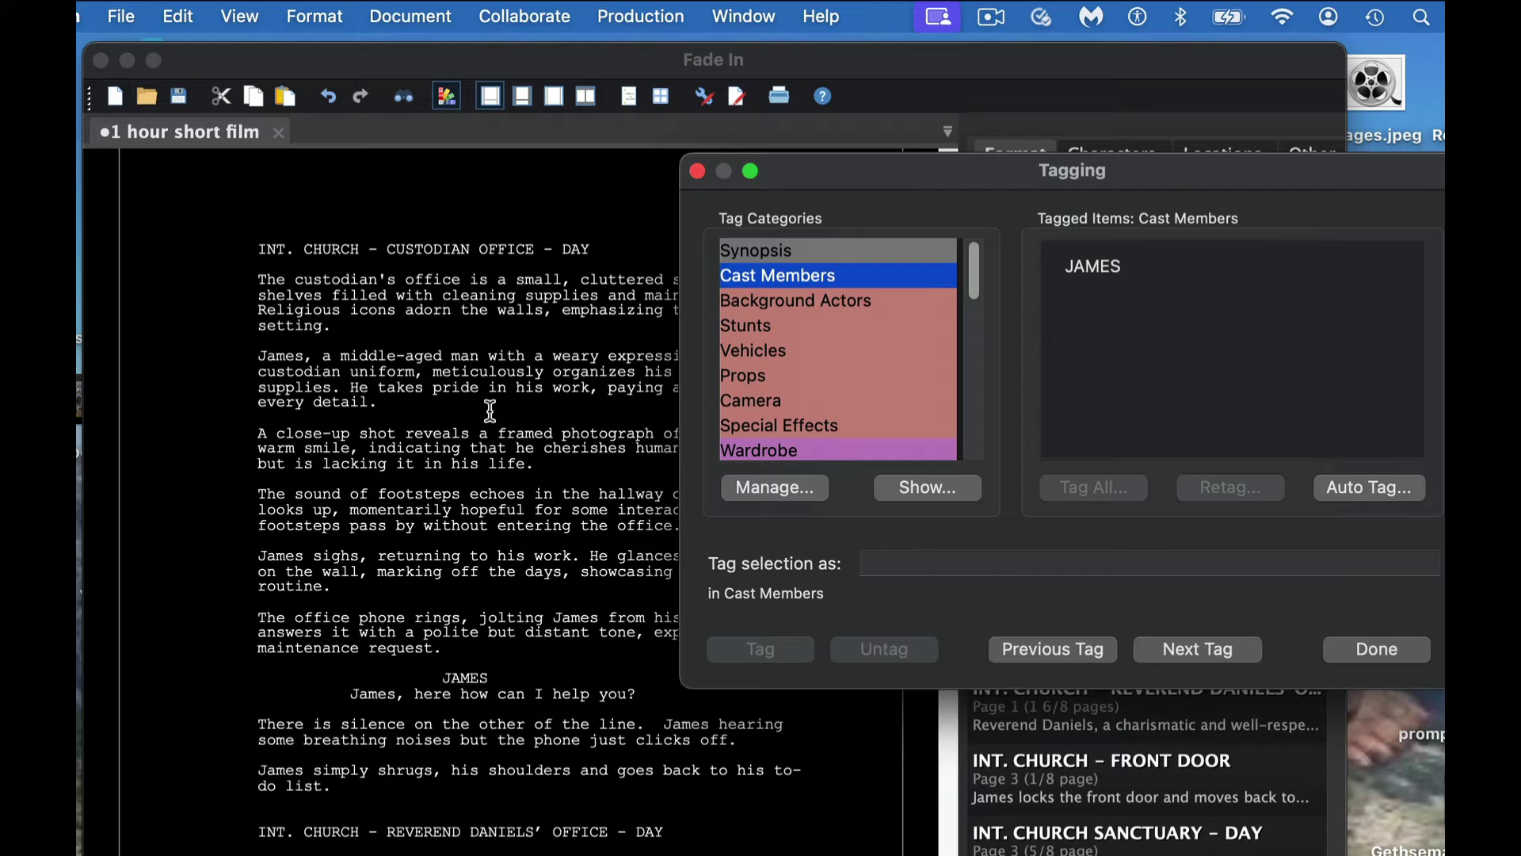
Step: Make every tag category visible in the script again
left_click(934, 489)
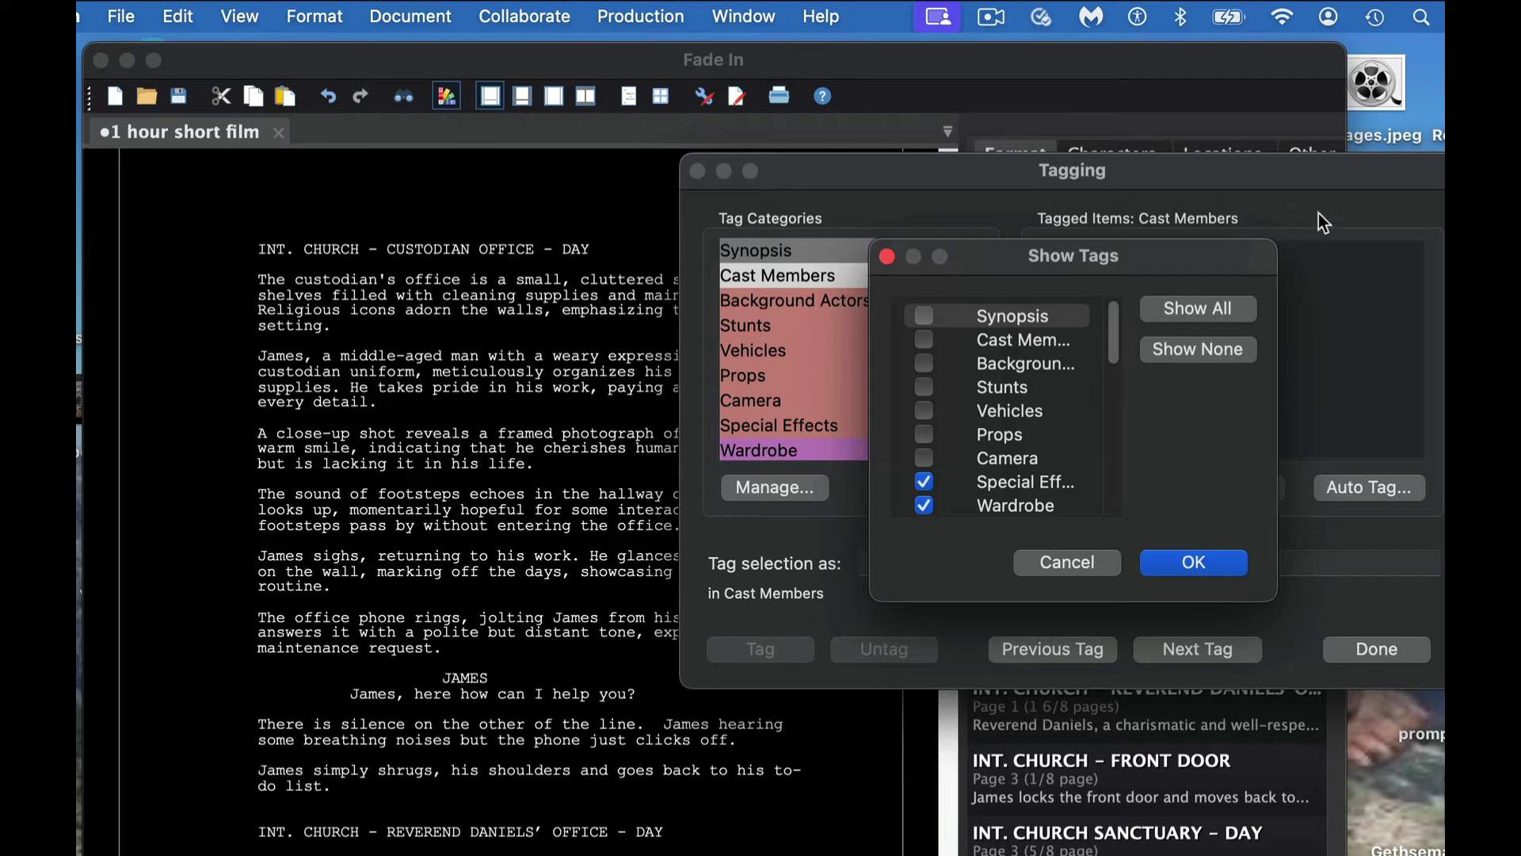
left_click(924, 315)
left_click(924, 339)
left_click(924, 362)
left_click(923, 386)
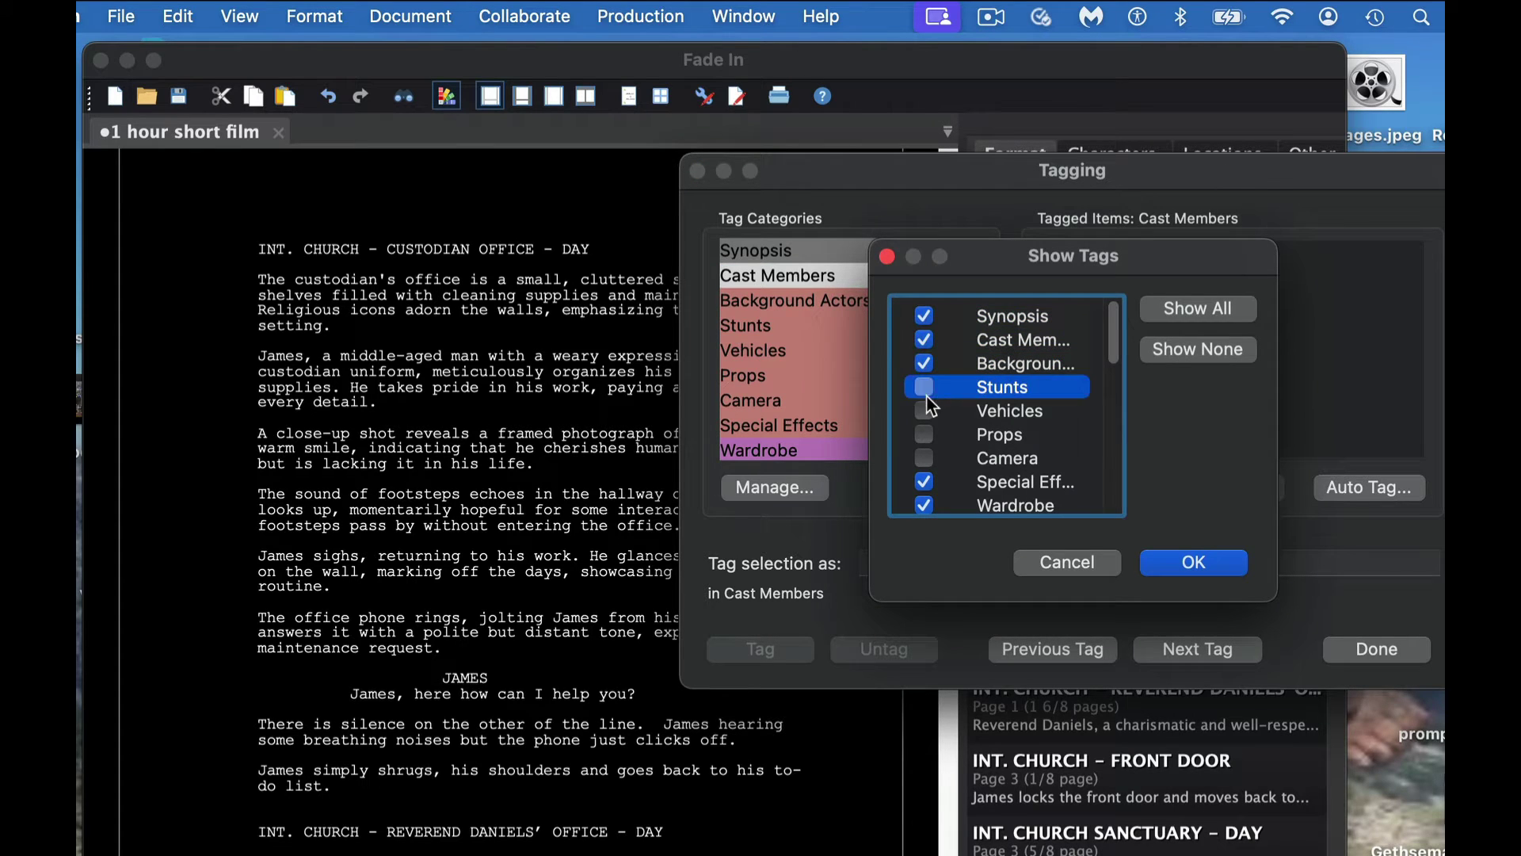
left_click(924, 410)
left_click(924, 434)
left_click(923, 458)
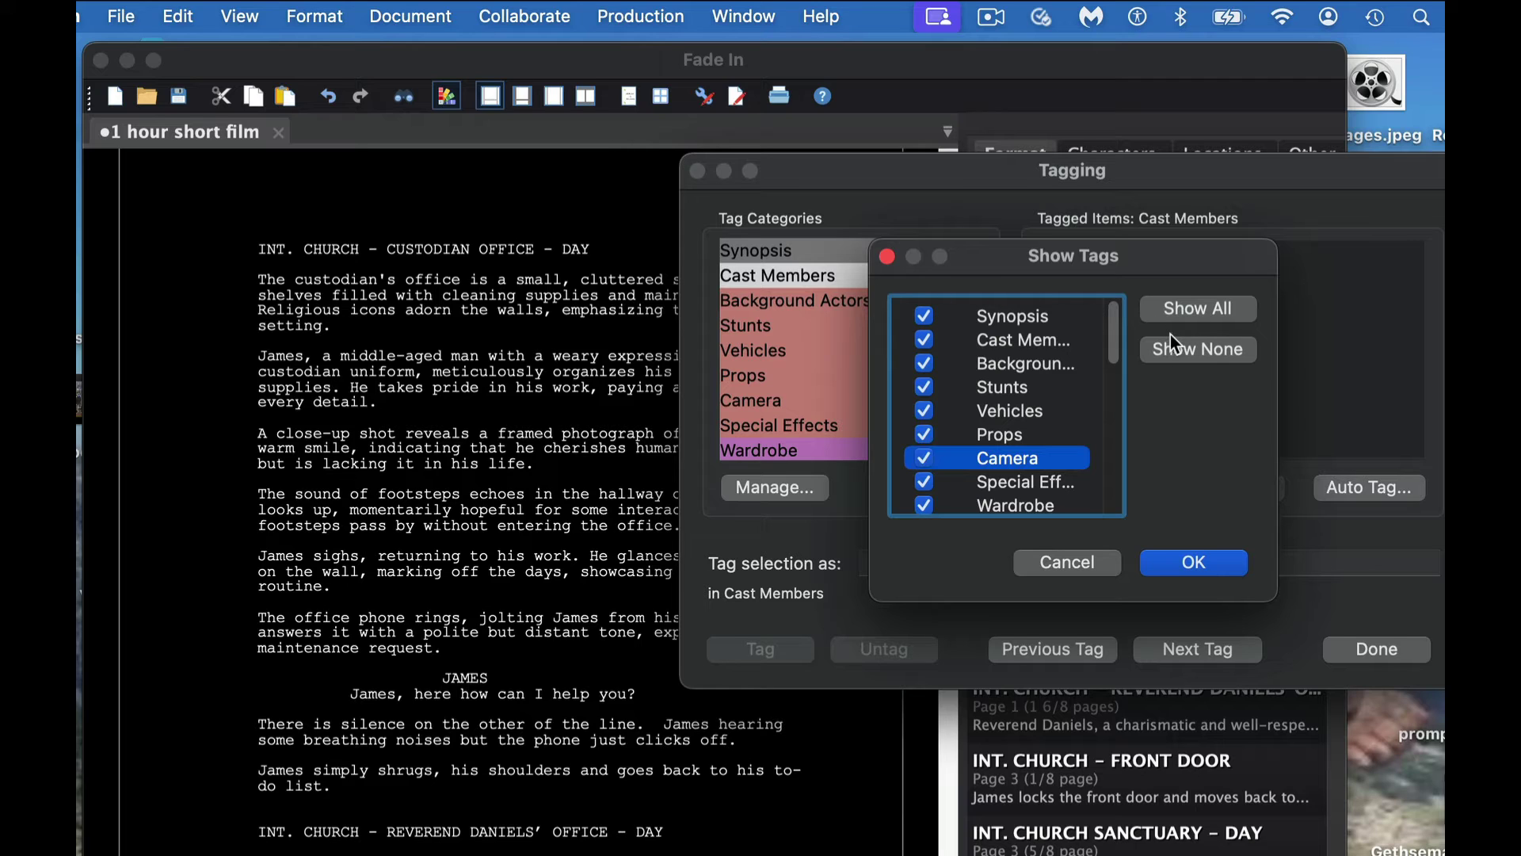
left_click(1204, 569)
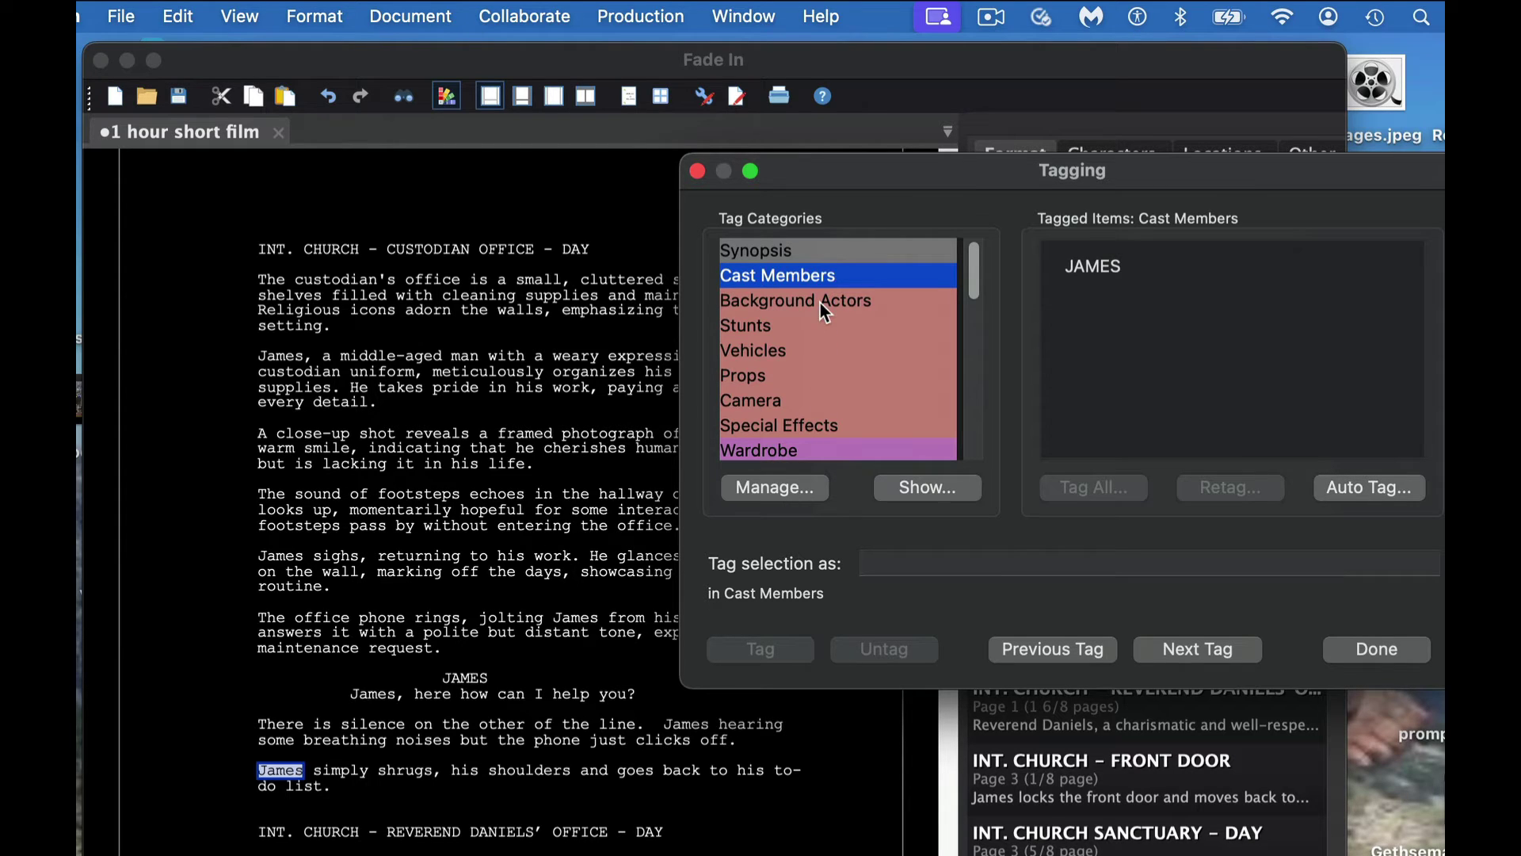
Step: Inspect the Vehicles tag's dark red colour in Manage Tags without changing it
left_click(779, 352)
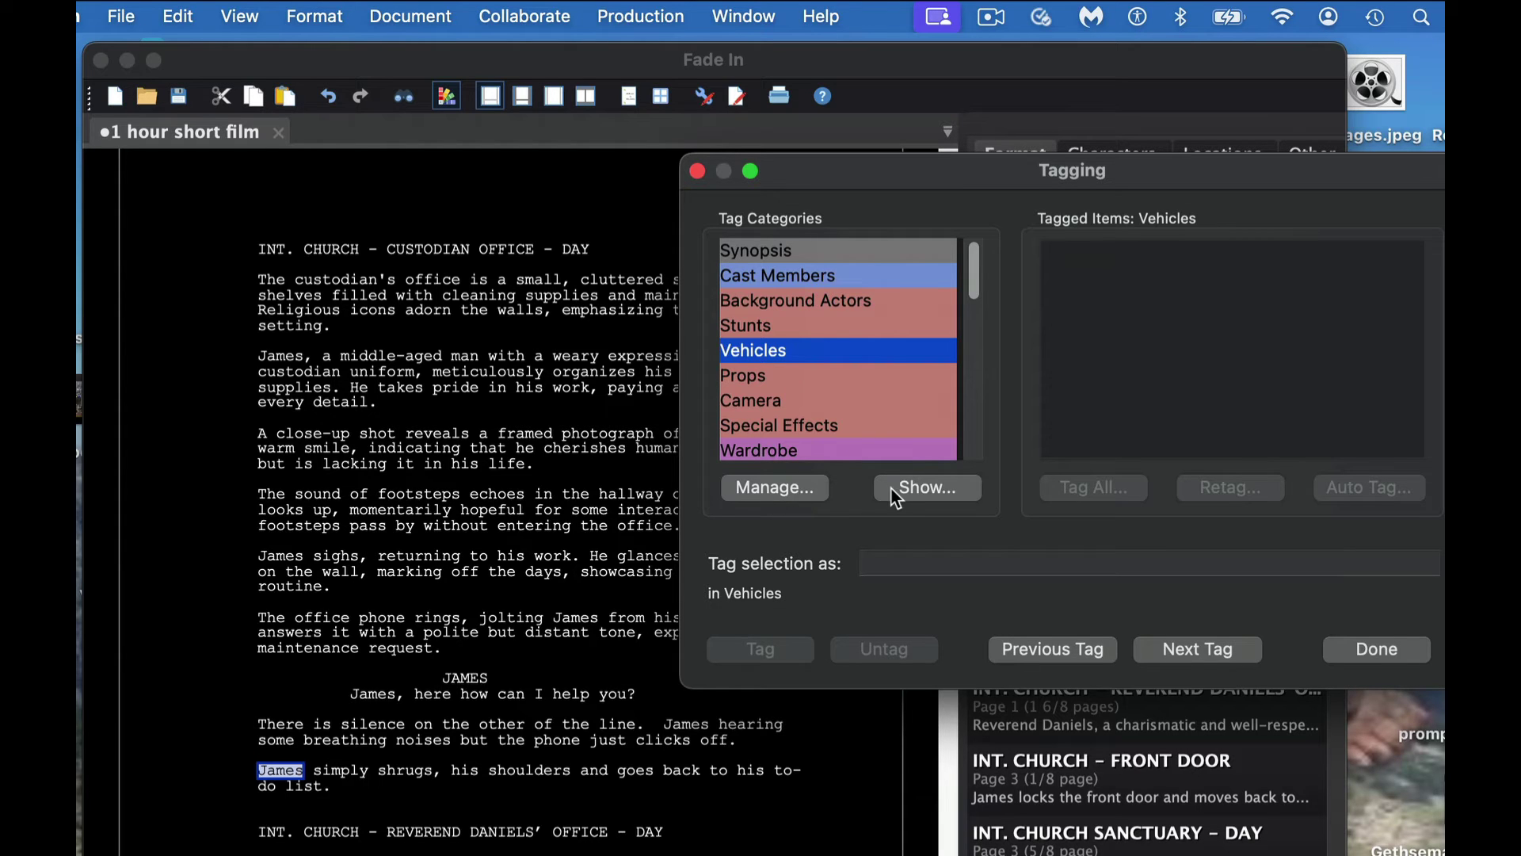
left_click(775, 491)
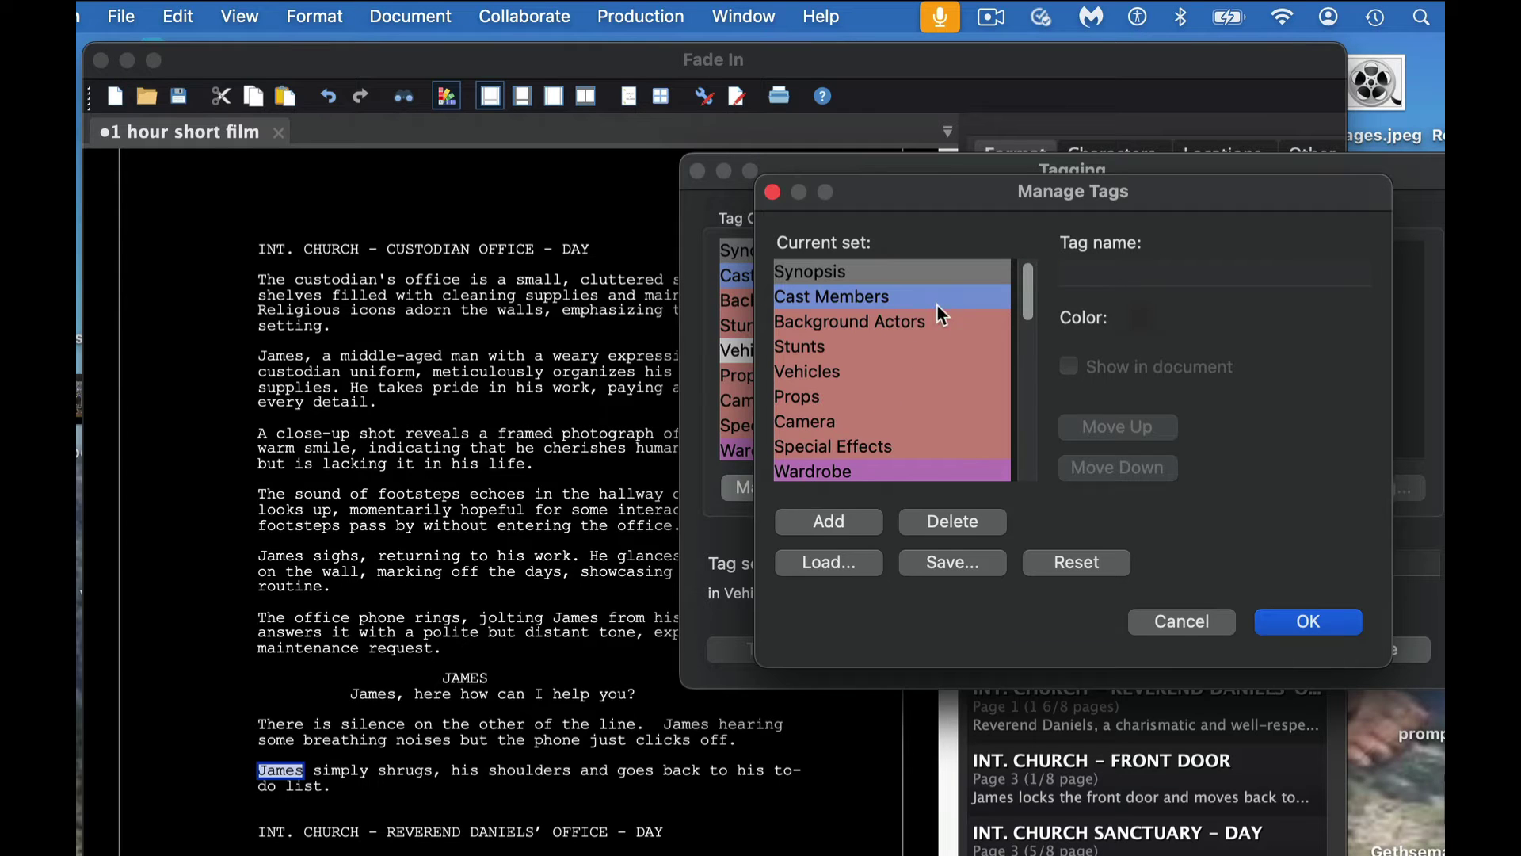
left_click(831, 371)
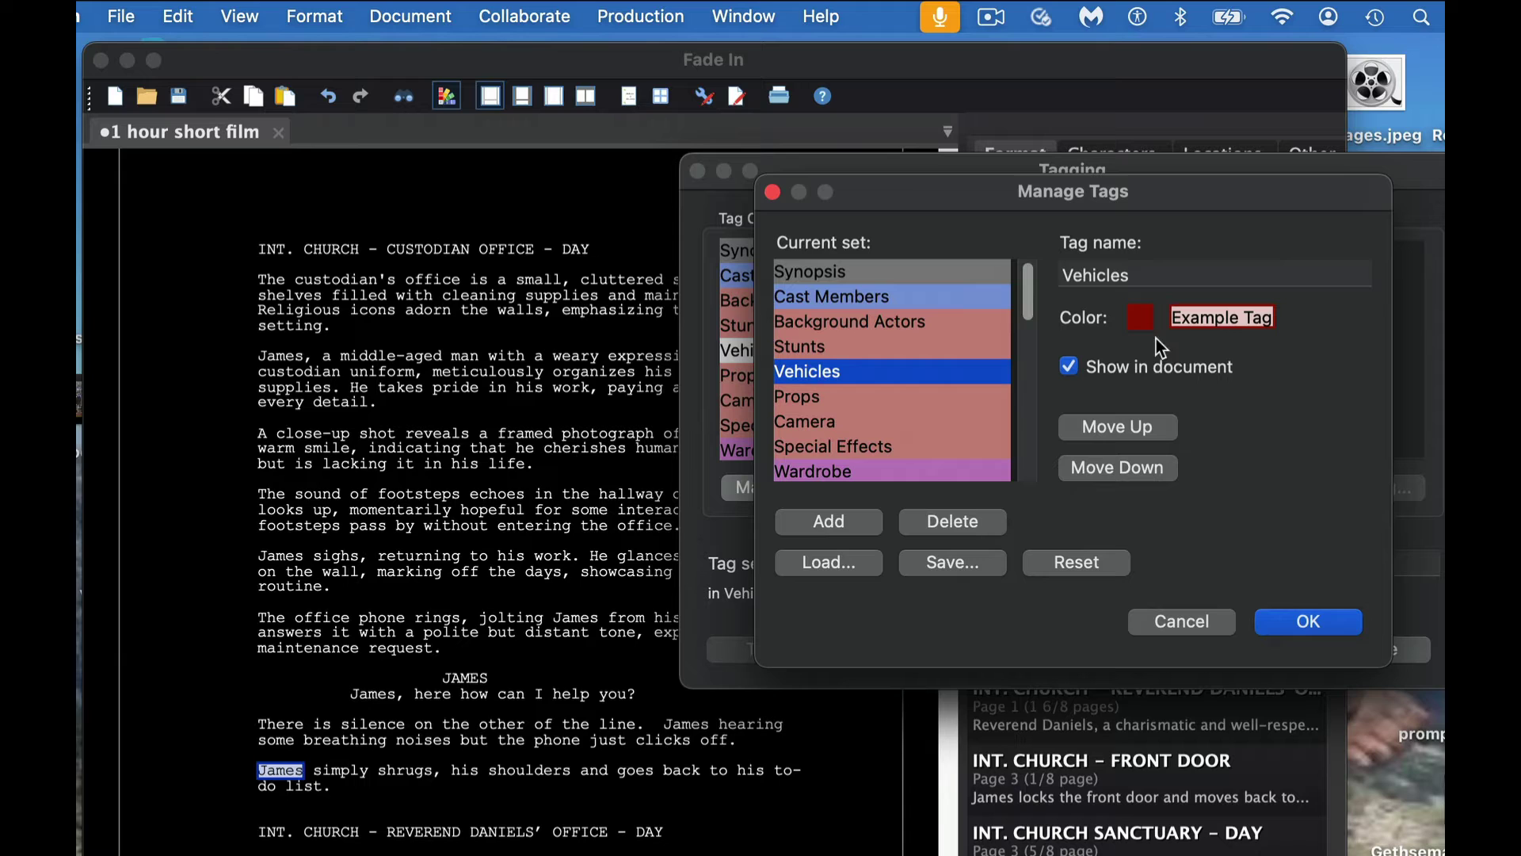
left_click(1141, 318)
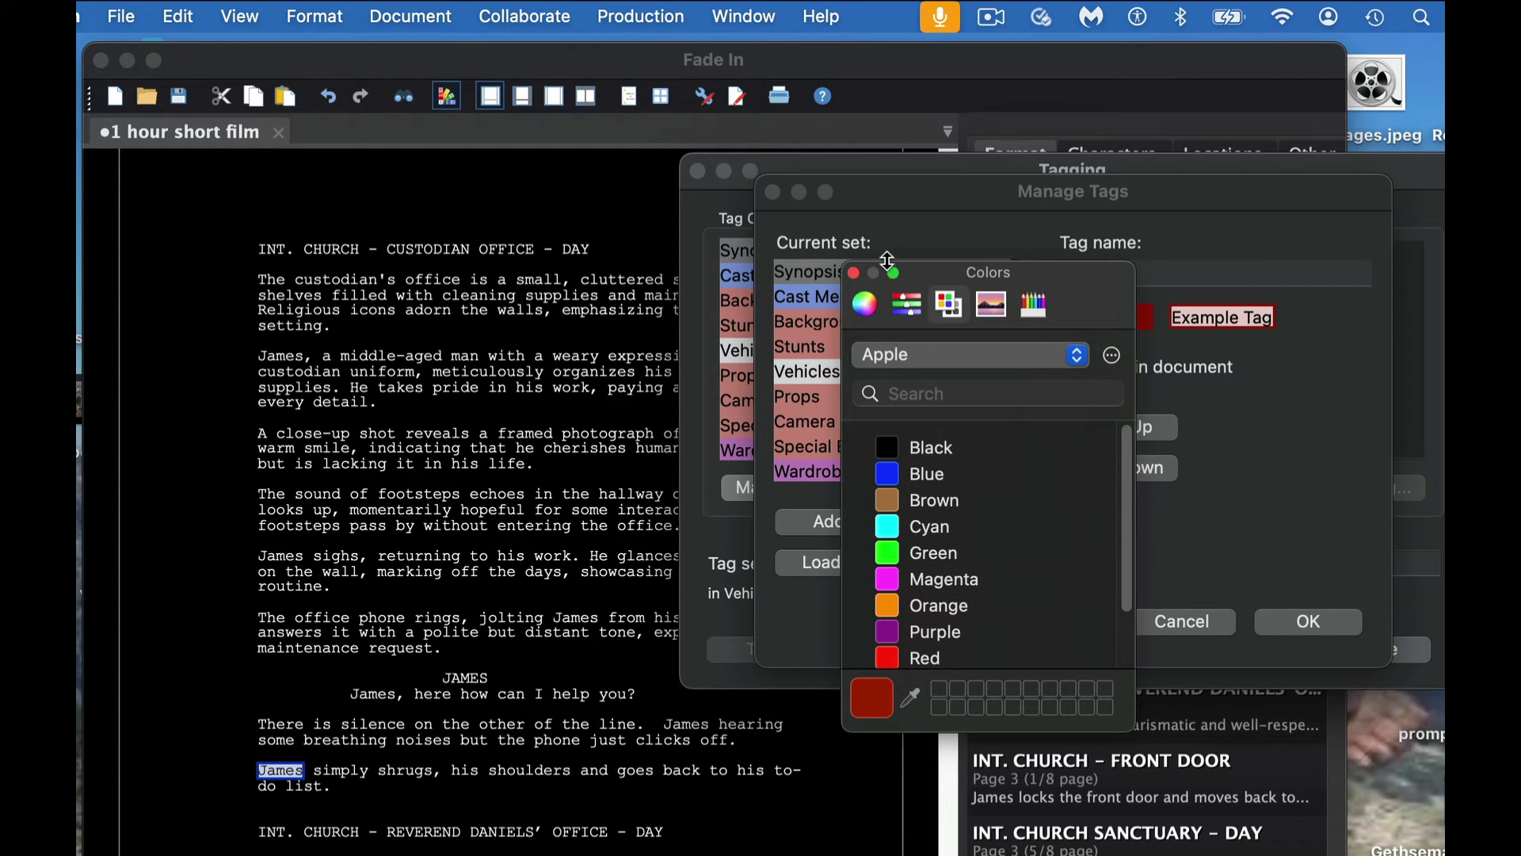
left_click(854, 274)
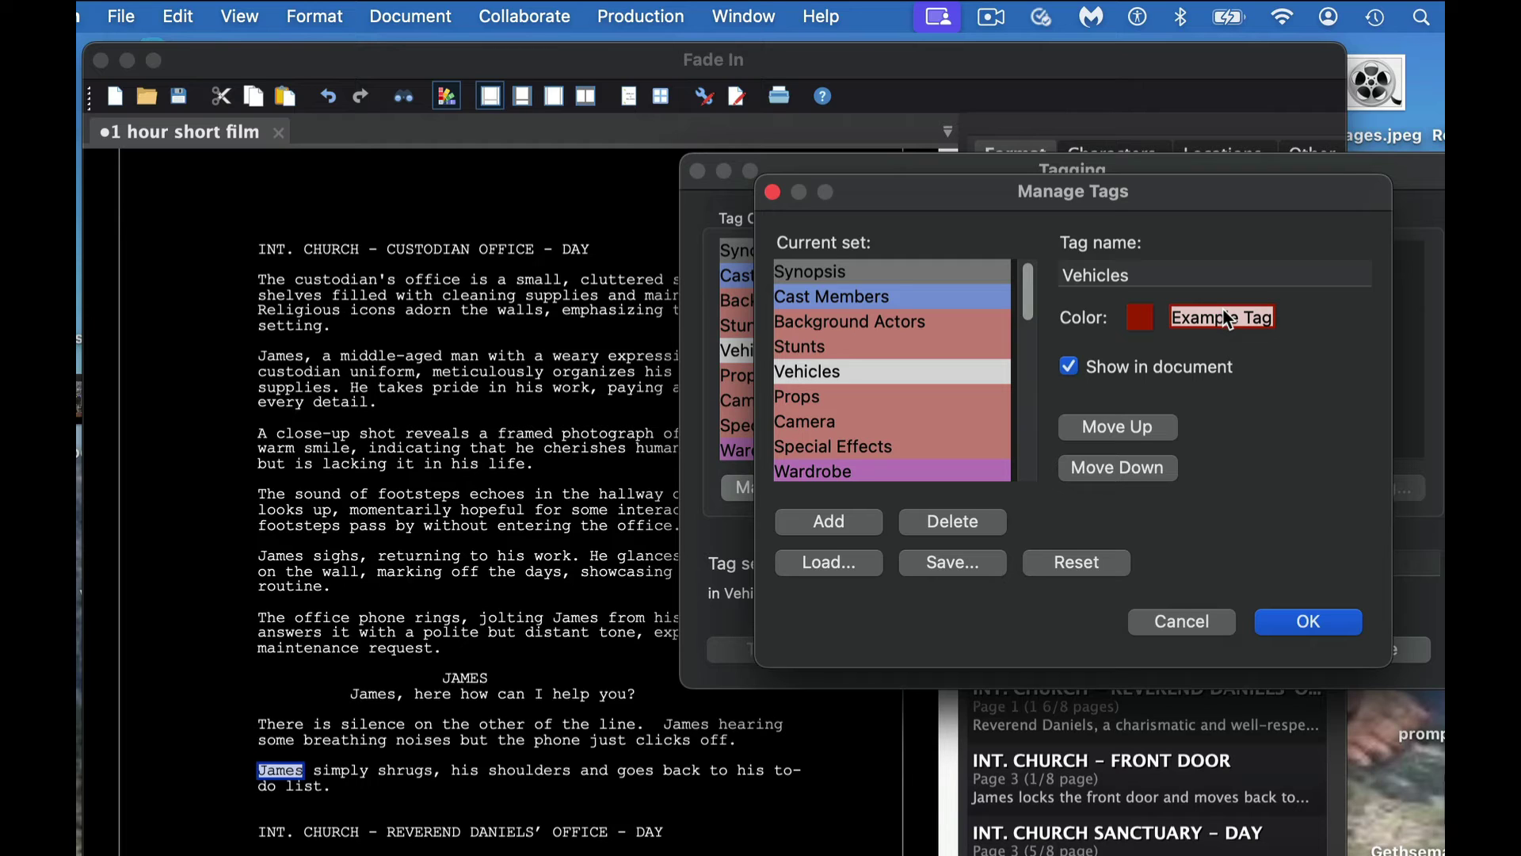
left_click(1319, 625)
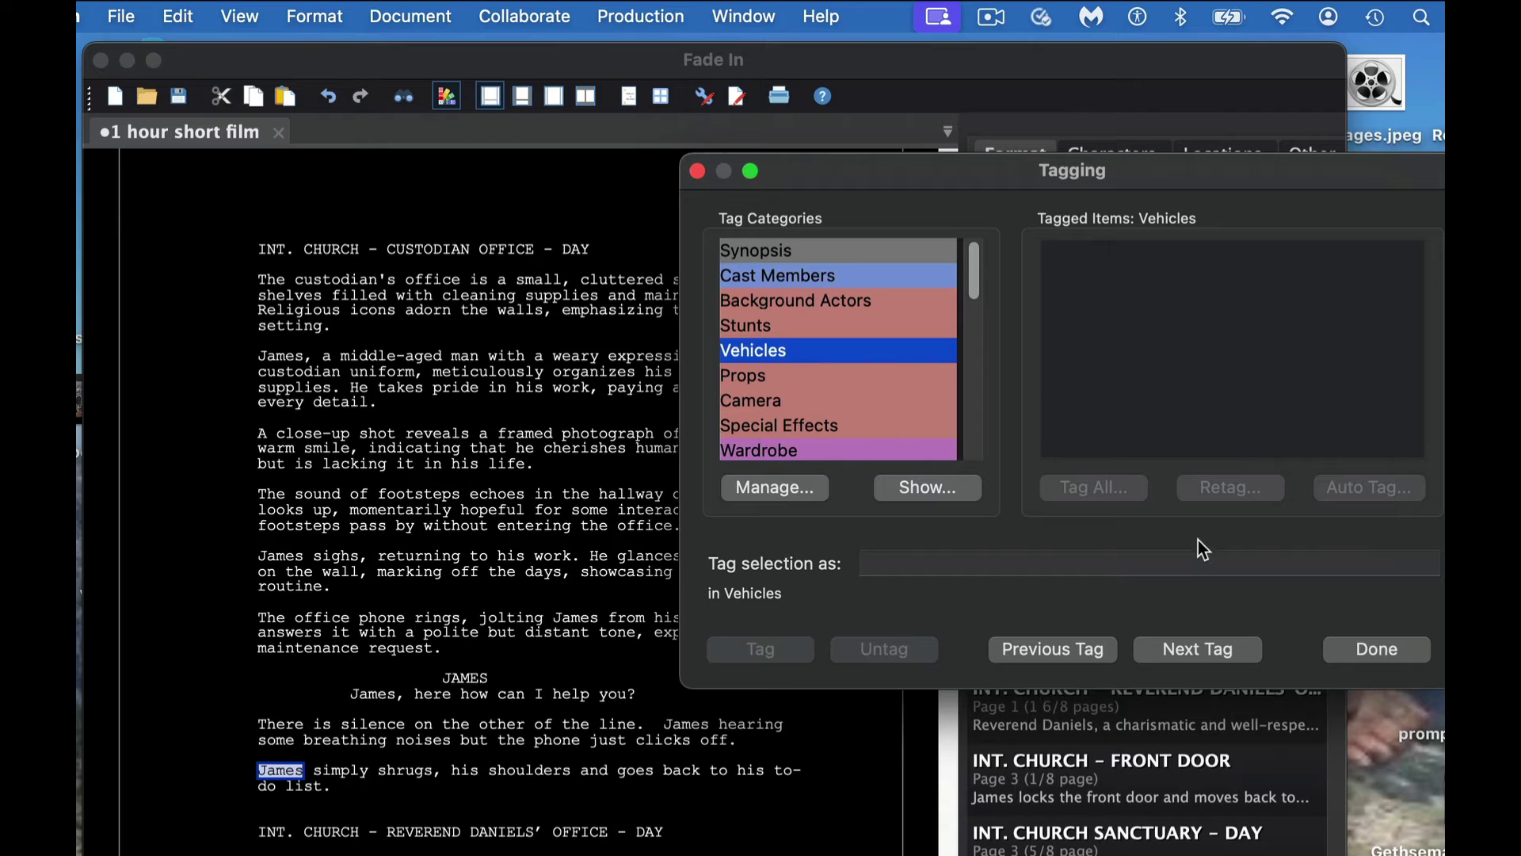
Step: Tag the REVEREND DANIELS character name in the script as a Cast Member
left_click(873, 275)
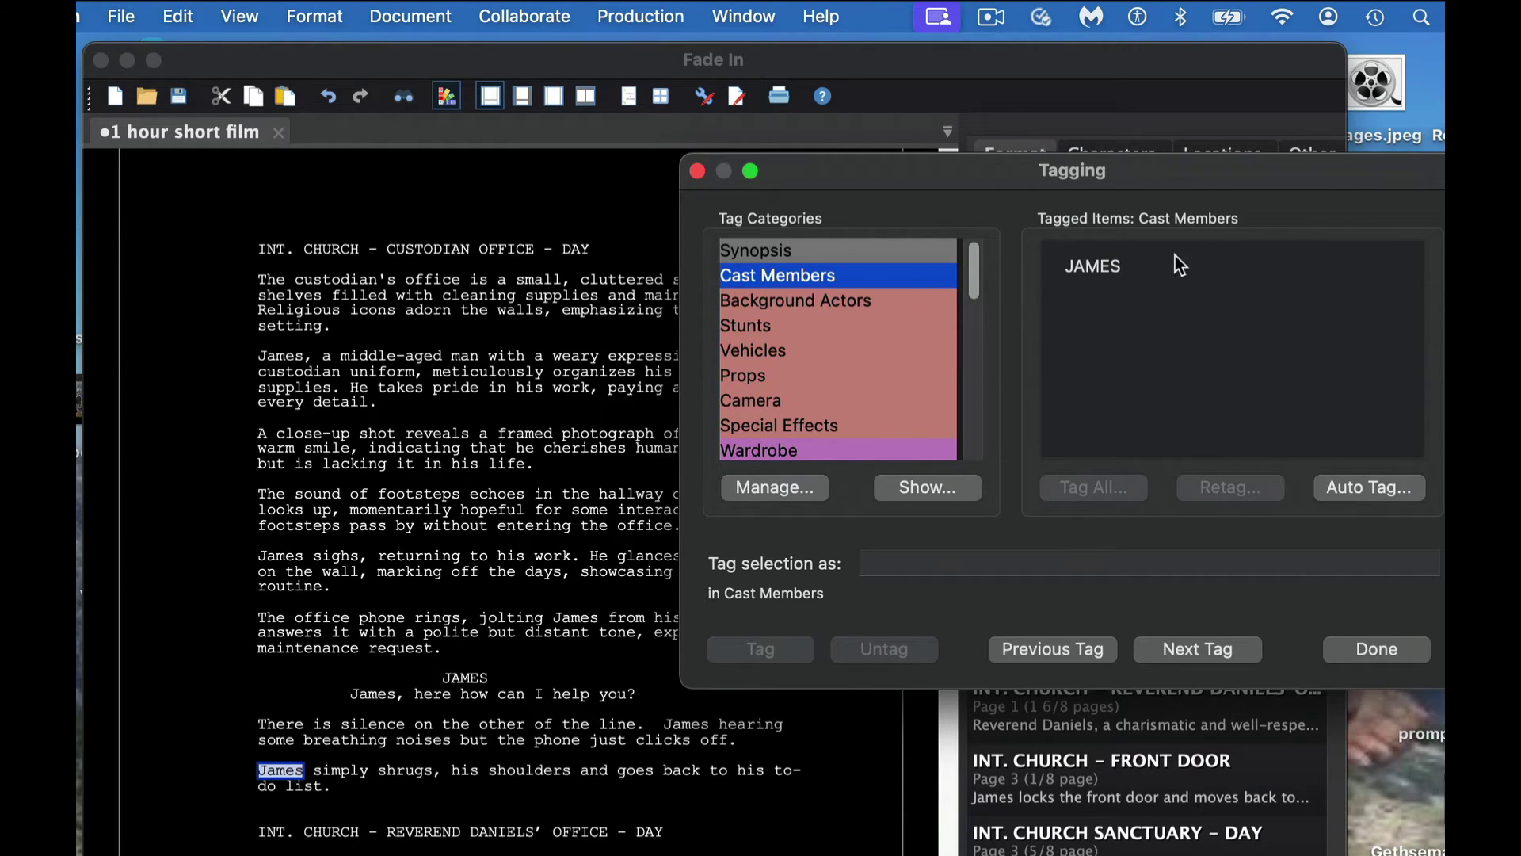
left_click(1149, 266)
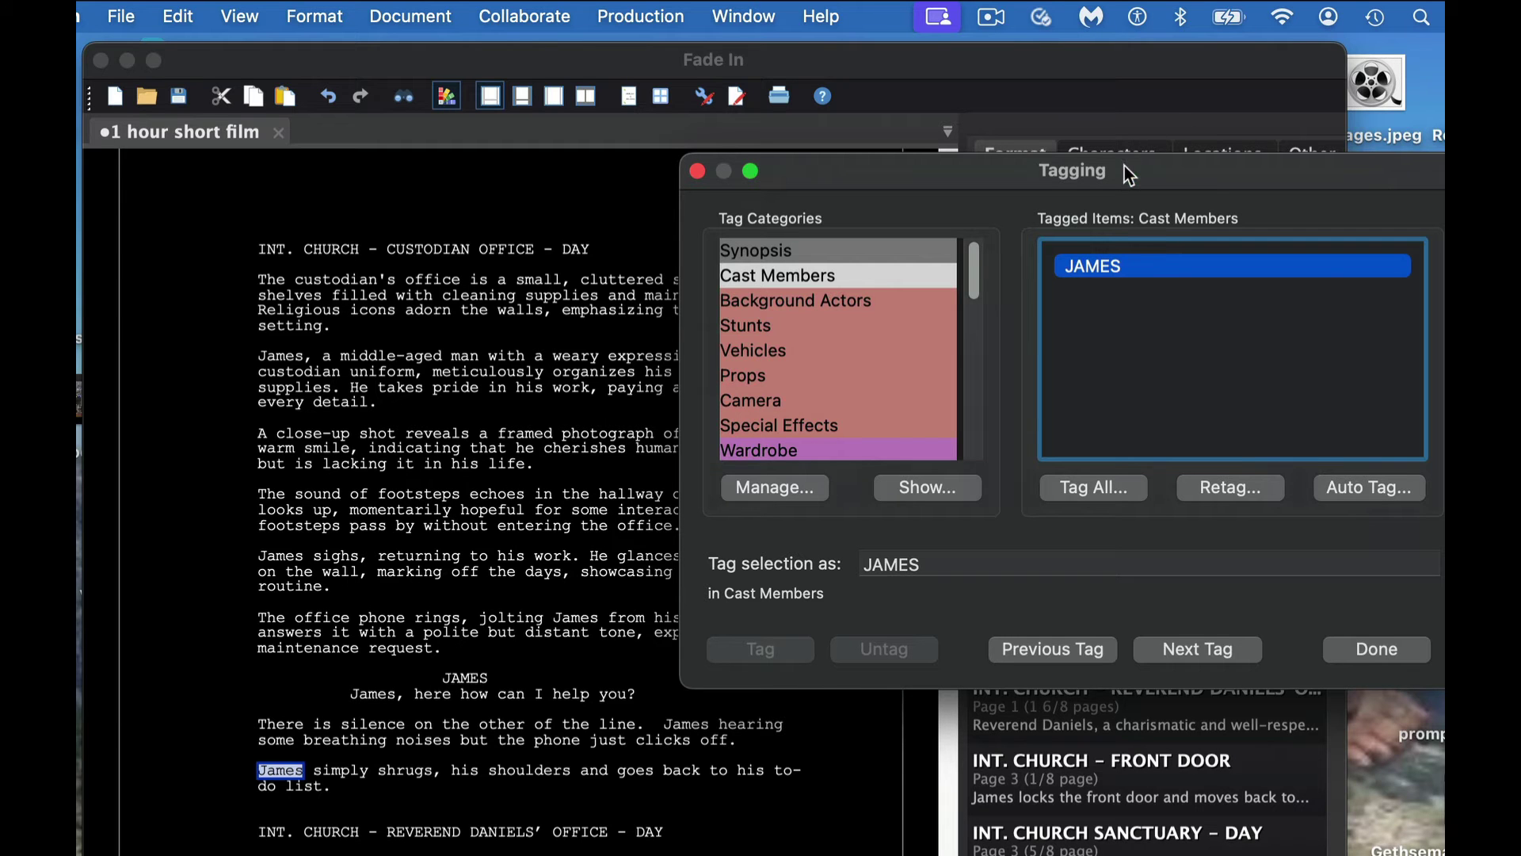
left_click_drag(1121, 171, 1424, 147)
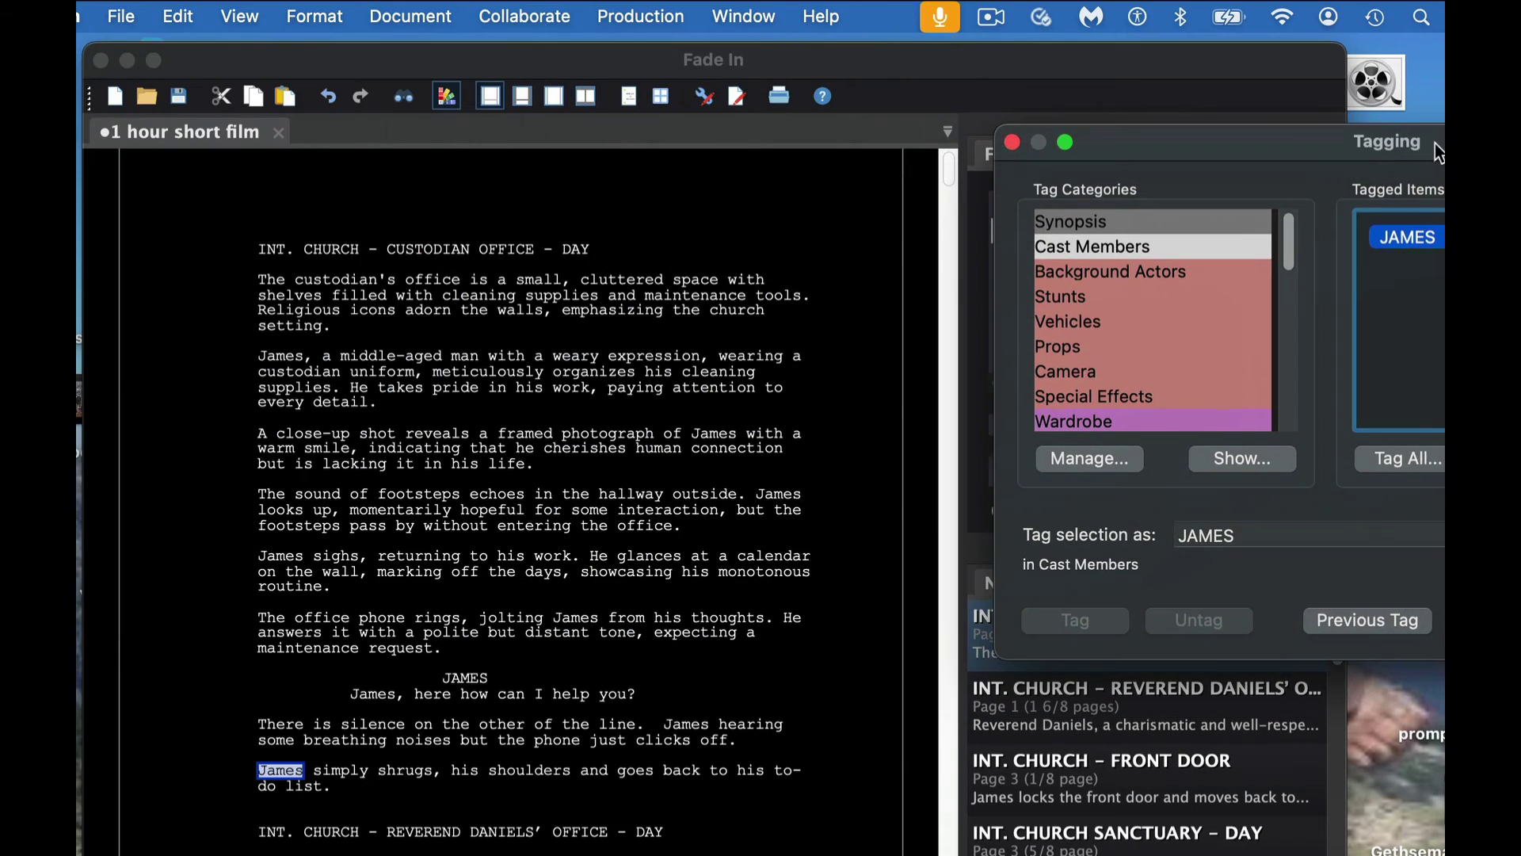
left_click_drag(948, 170, 953, 195)
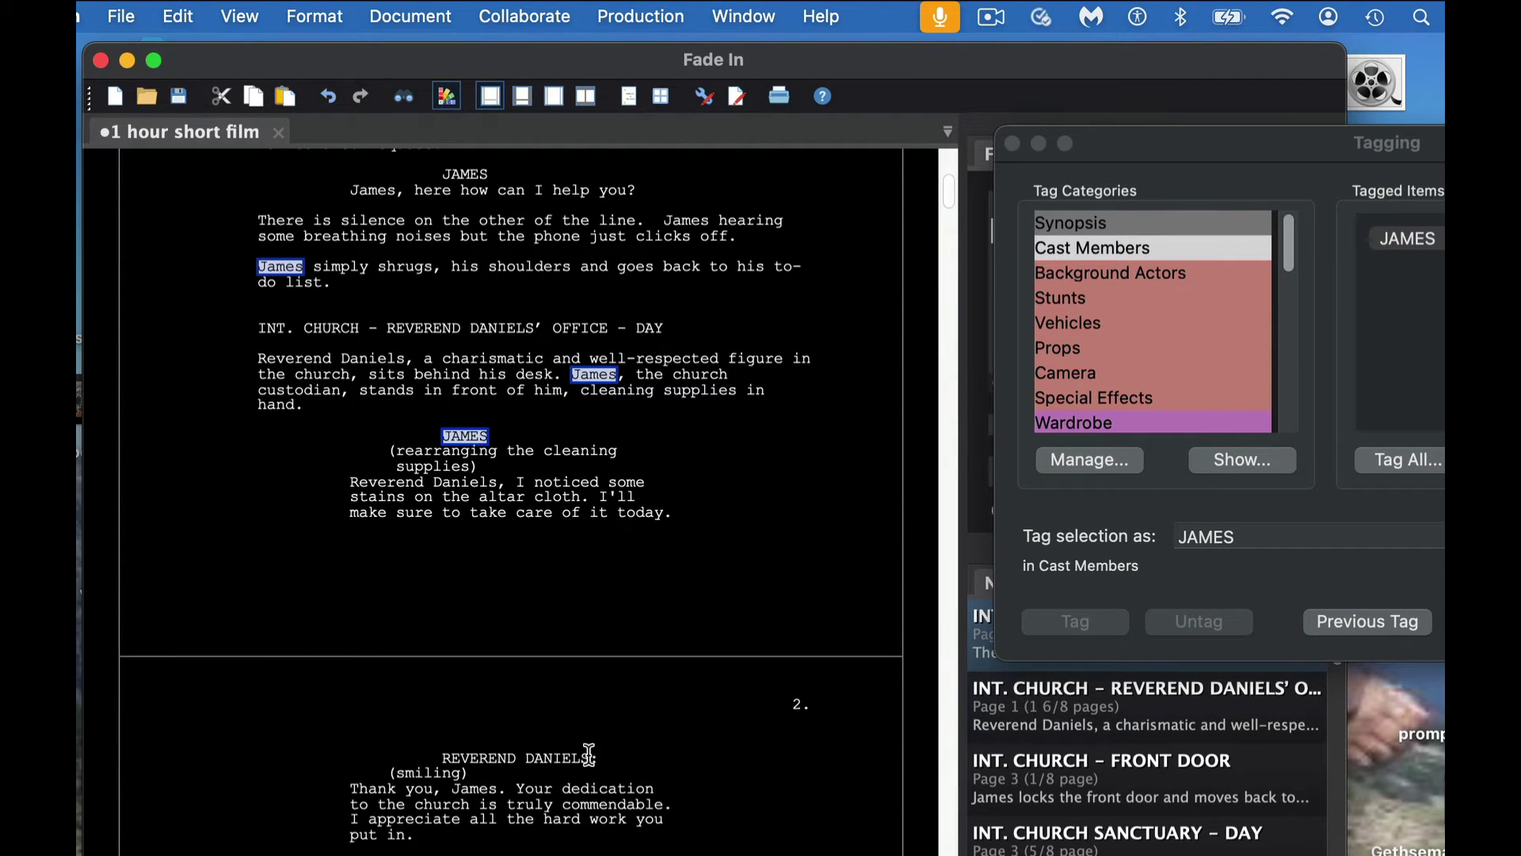
left_click_drag(590, 758, 441, 753)
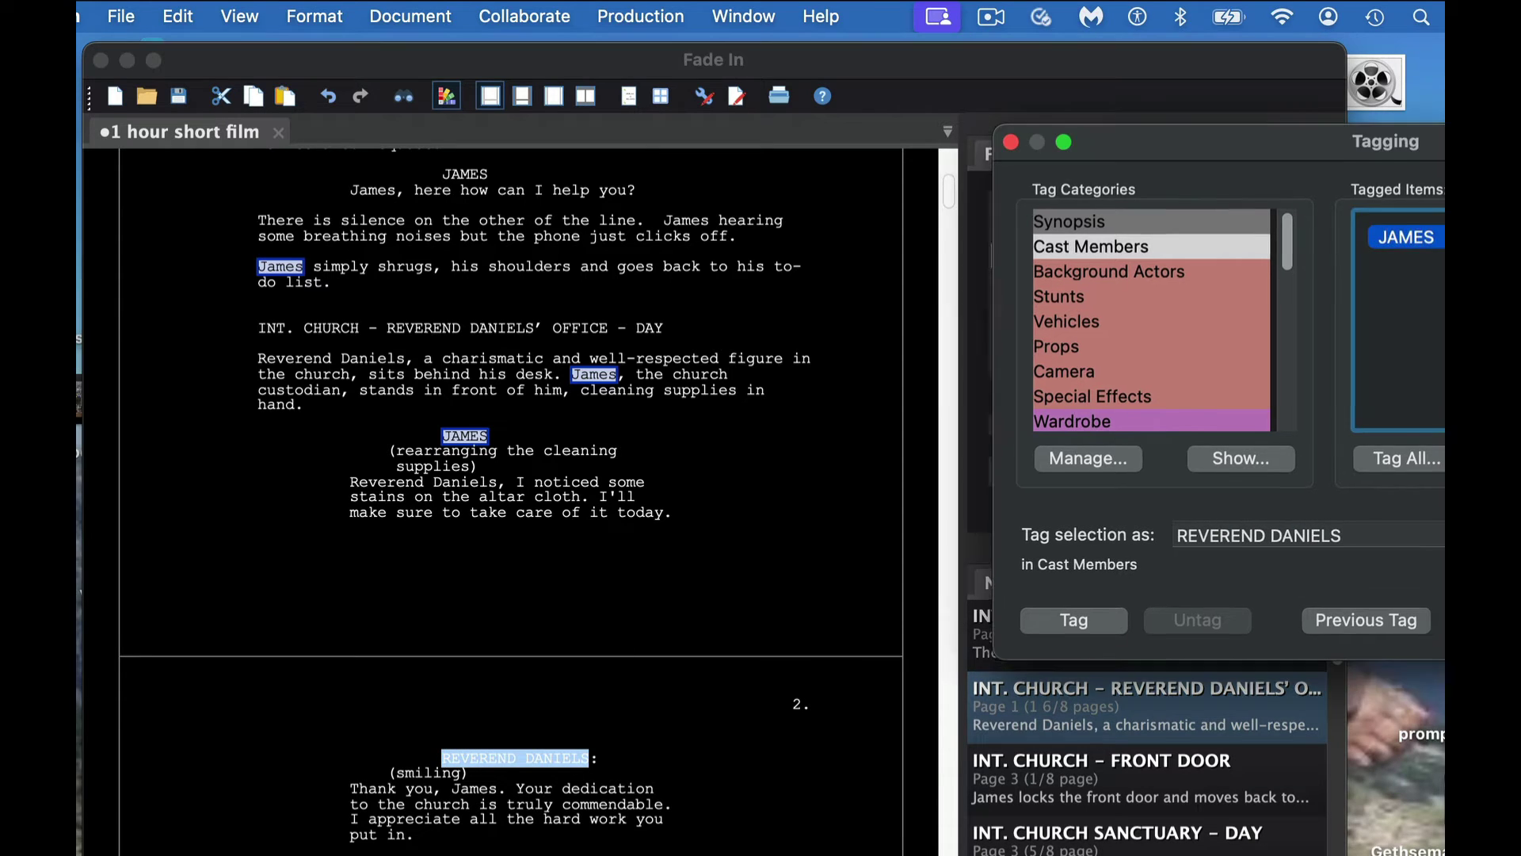
left_click_drag(1235, 142, 938, 94)
left_click(781, 573)
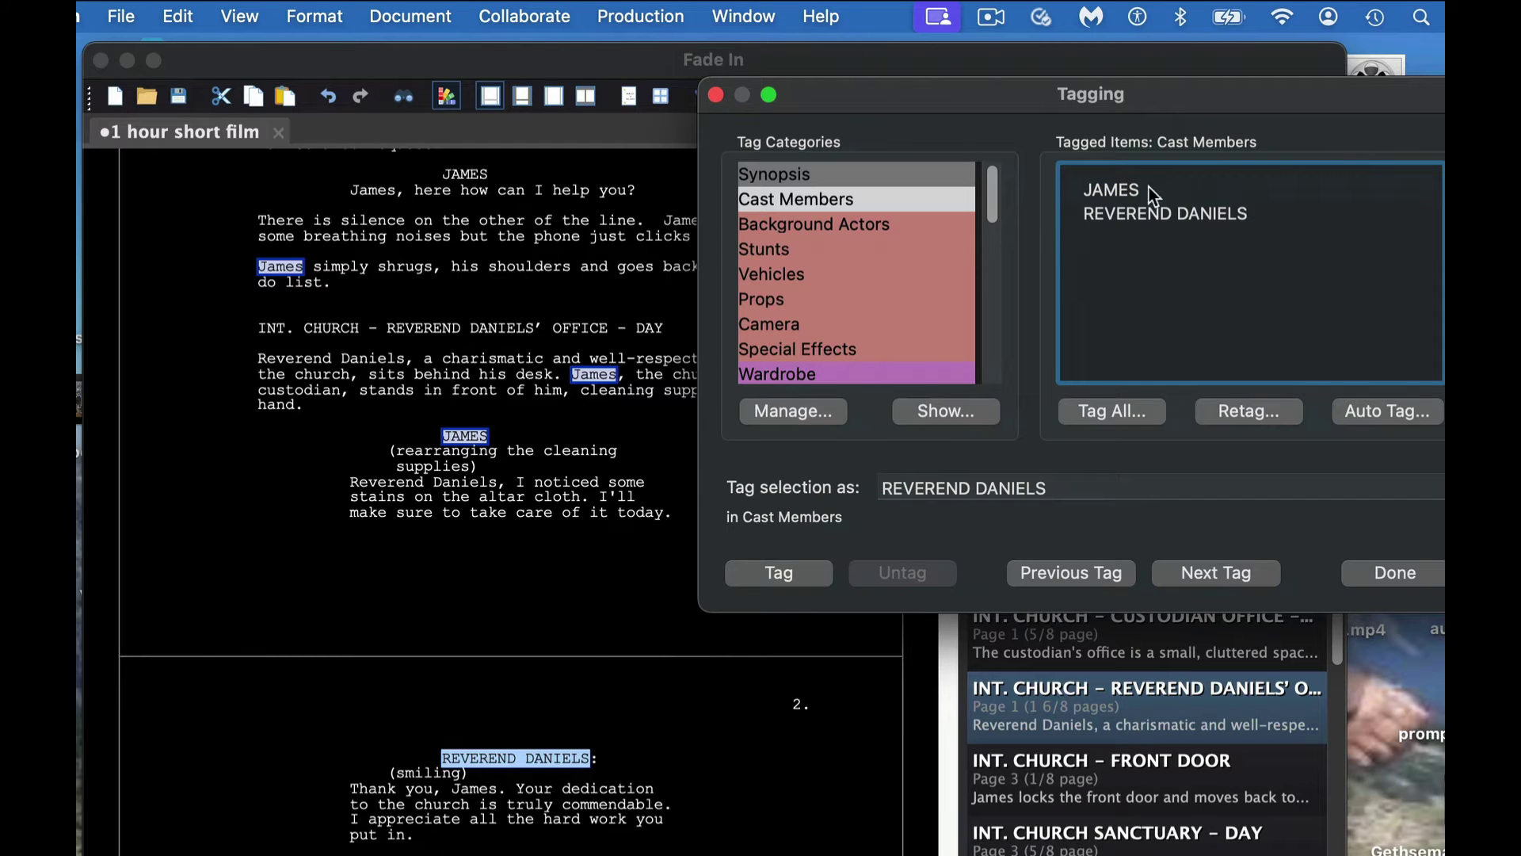
Step: Open Manage Tags with Cast Members selected to view its blue colour
left_click(905, 224)
left_click(902, 203)
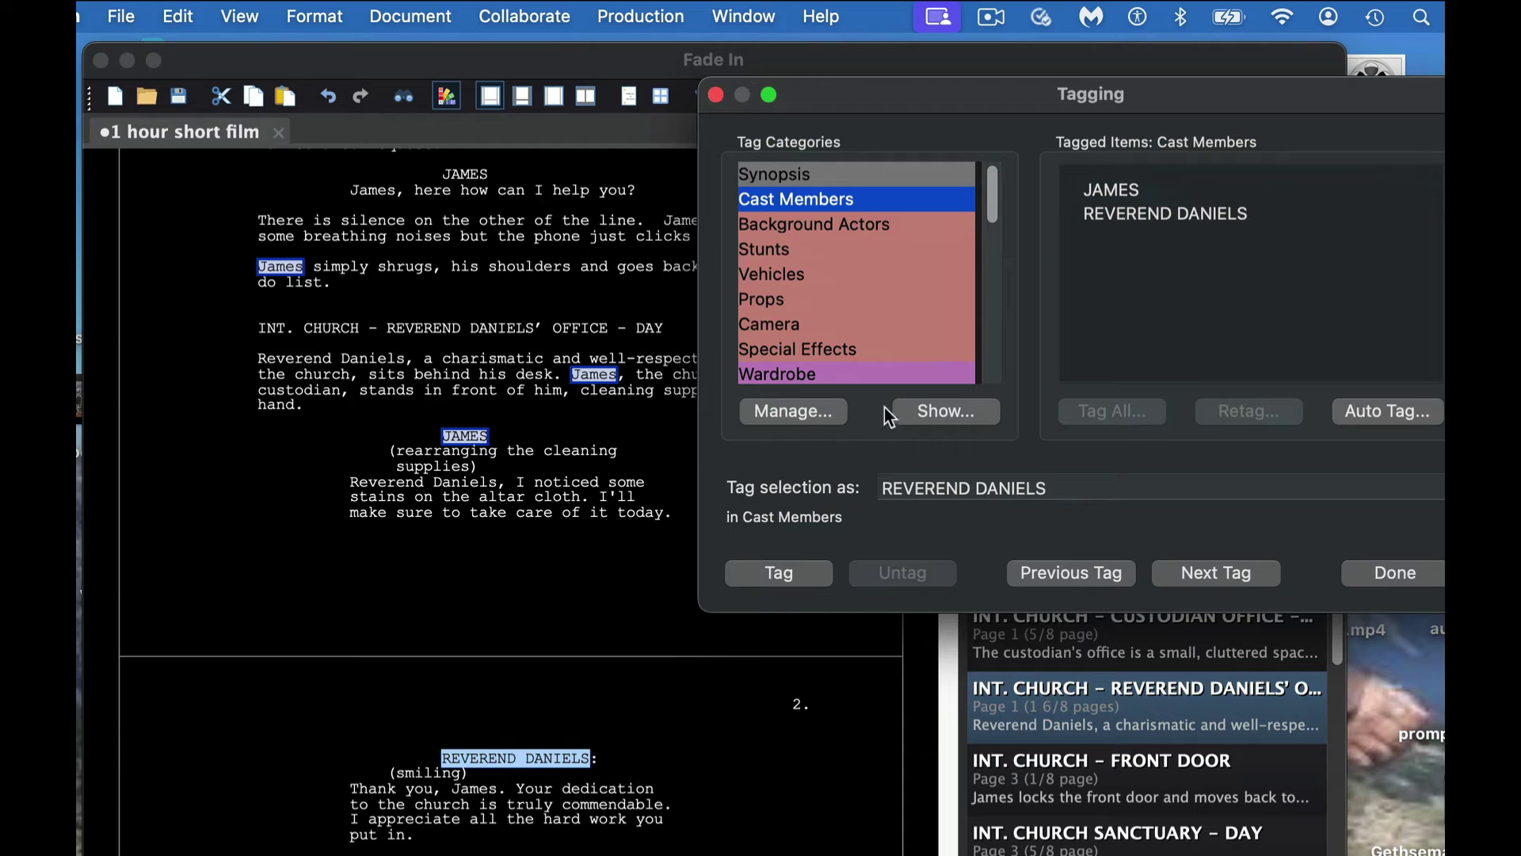
left_click(807, 414)
left_click(934, 229)
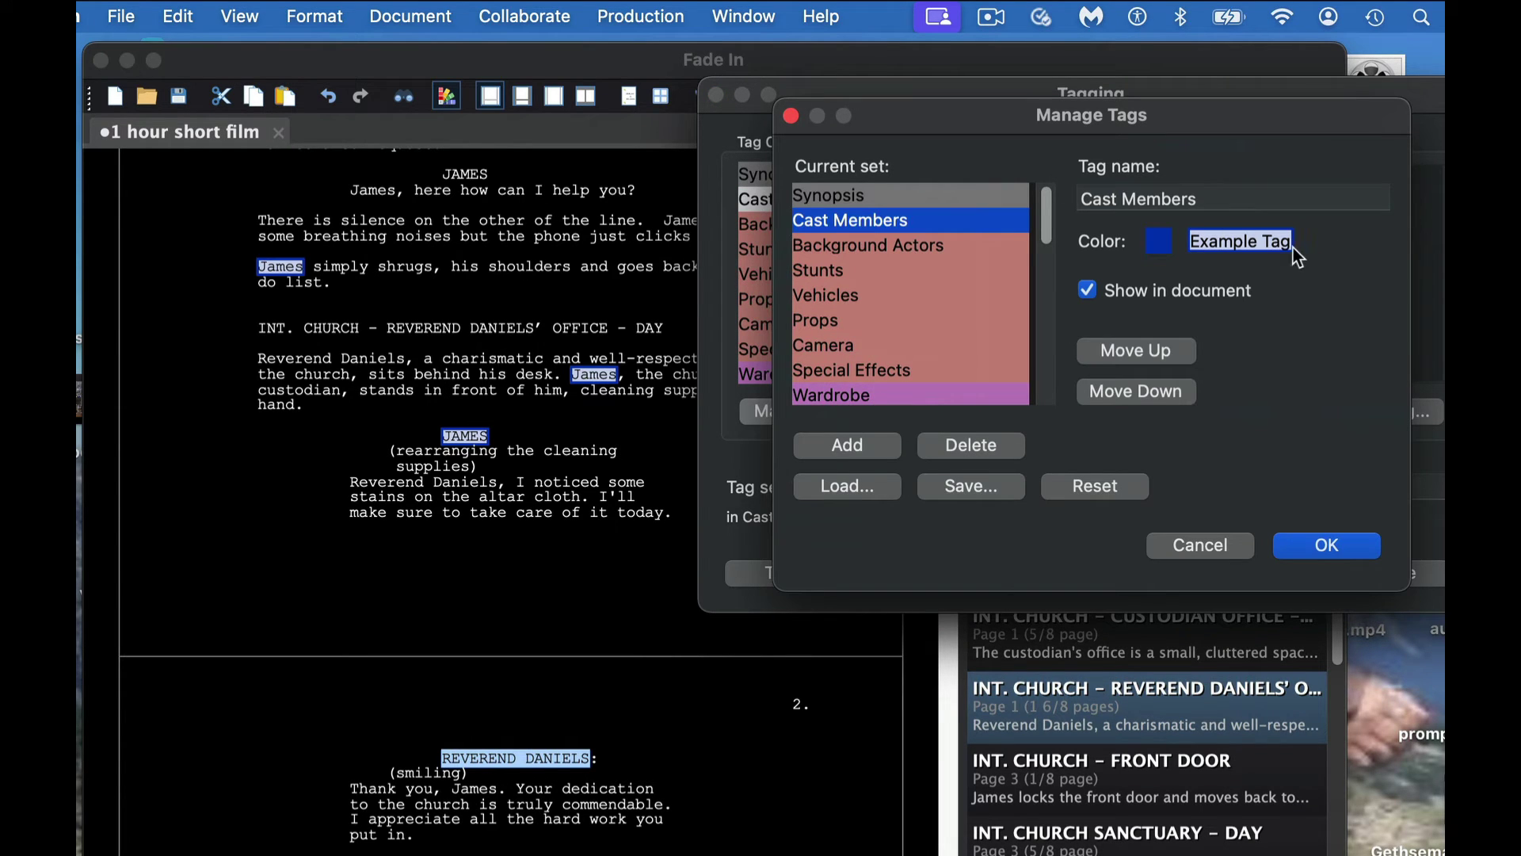
Step: Cancel Manage Tags without changes and shift the Tagging panel slightly right
left_click(1220, 545)
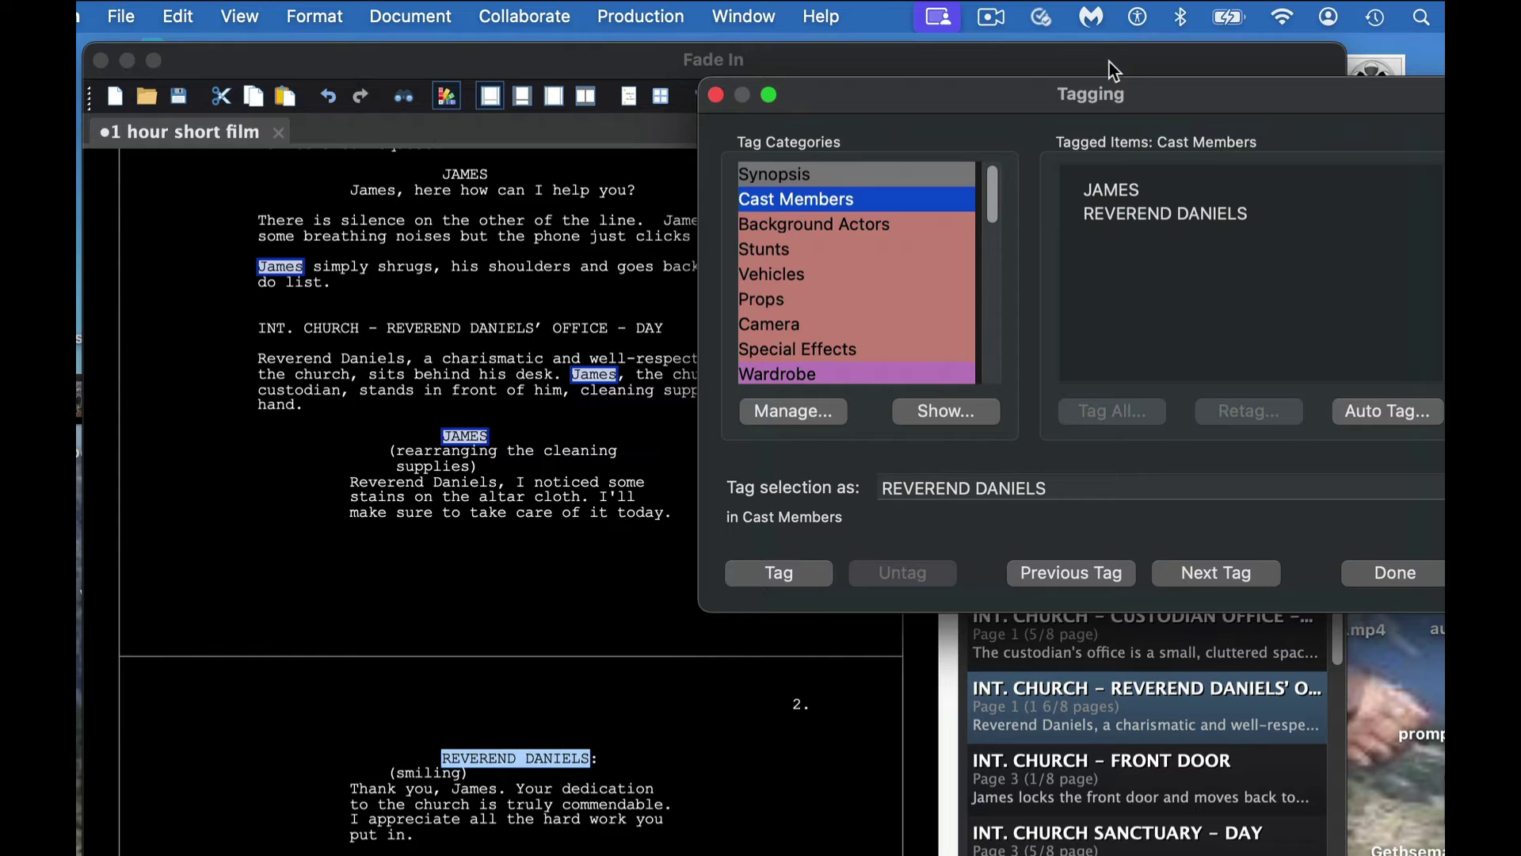
left_click_drag(1105, 94, 1133, 79)
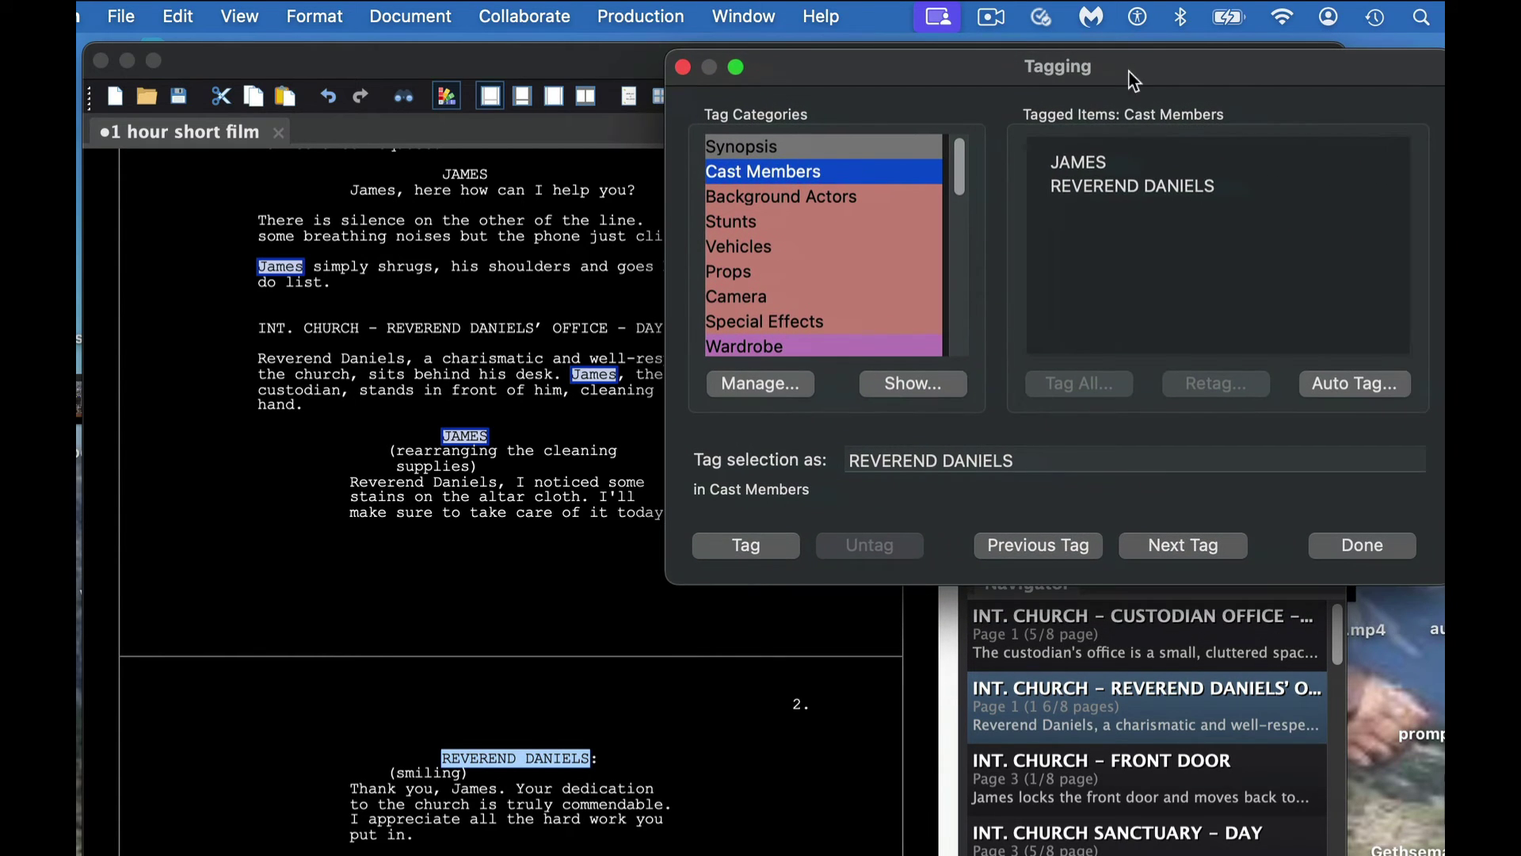
left_click(1356, 373)
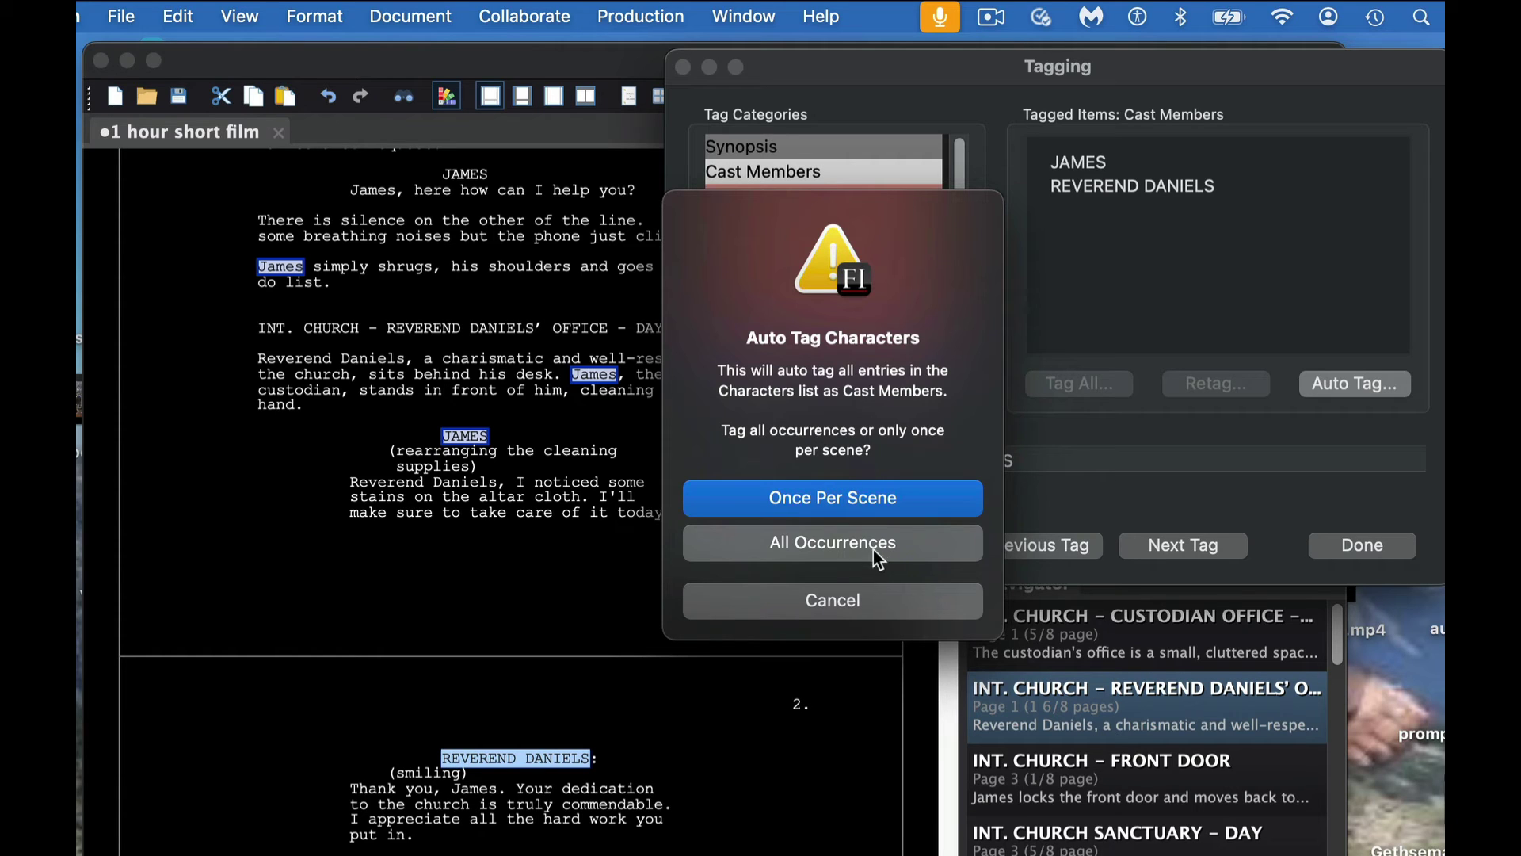
left_click(856, 595)
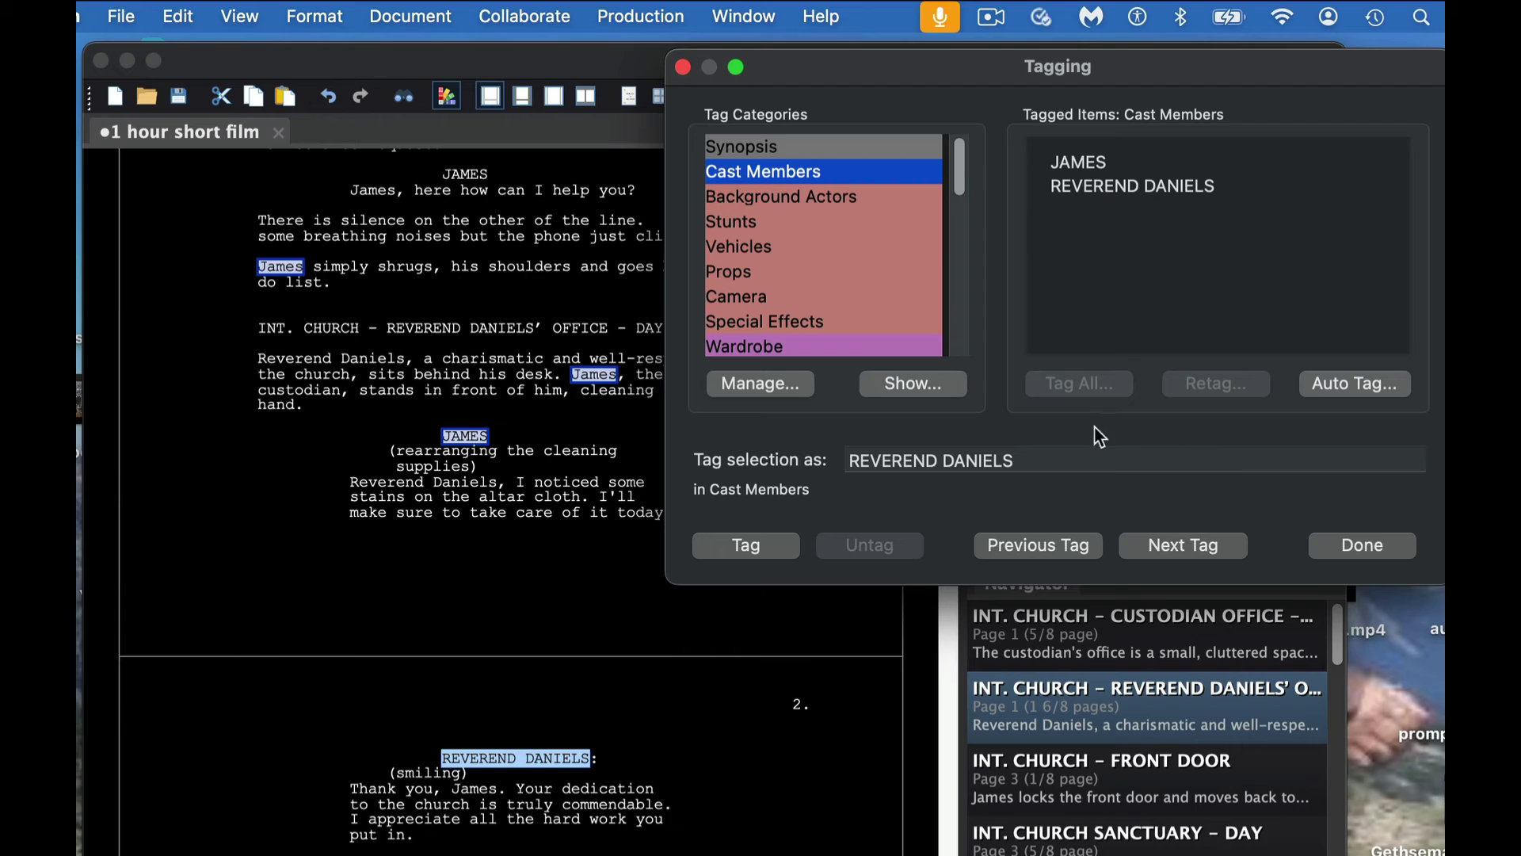
Step: Untag REVEREND DANIELS from Cast Members, leaving only JAMES tagged
left_click(1036, 454)
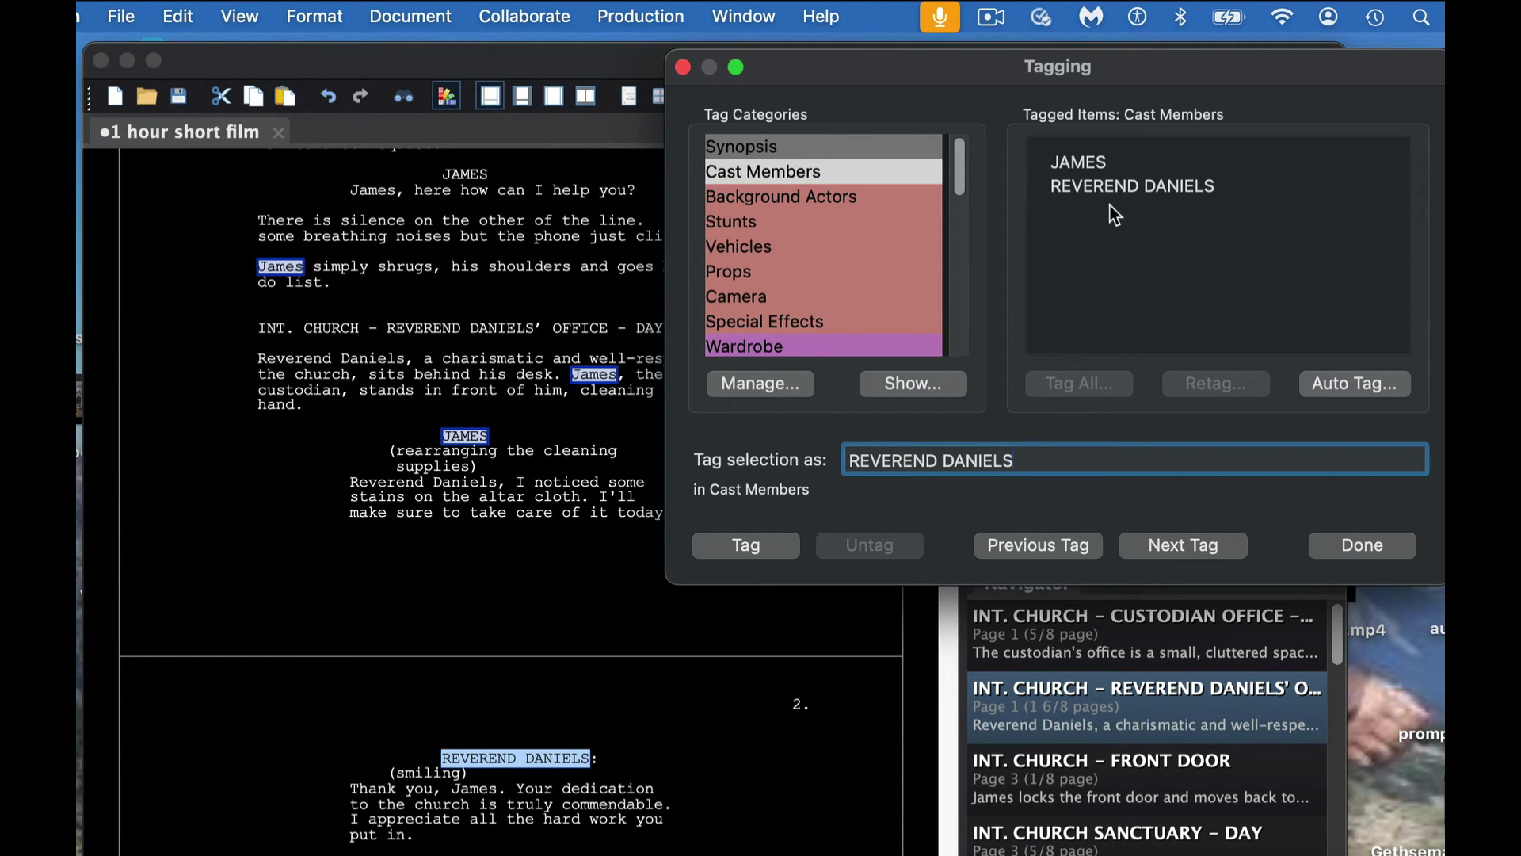
left_click(1119, 185)
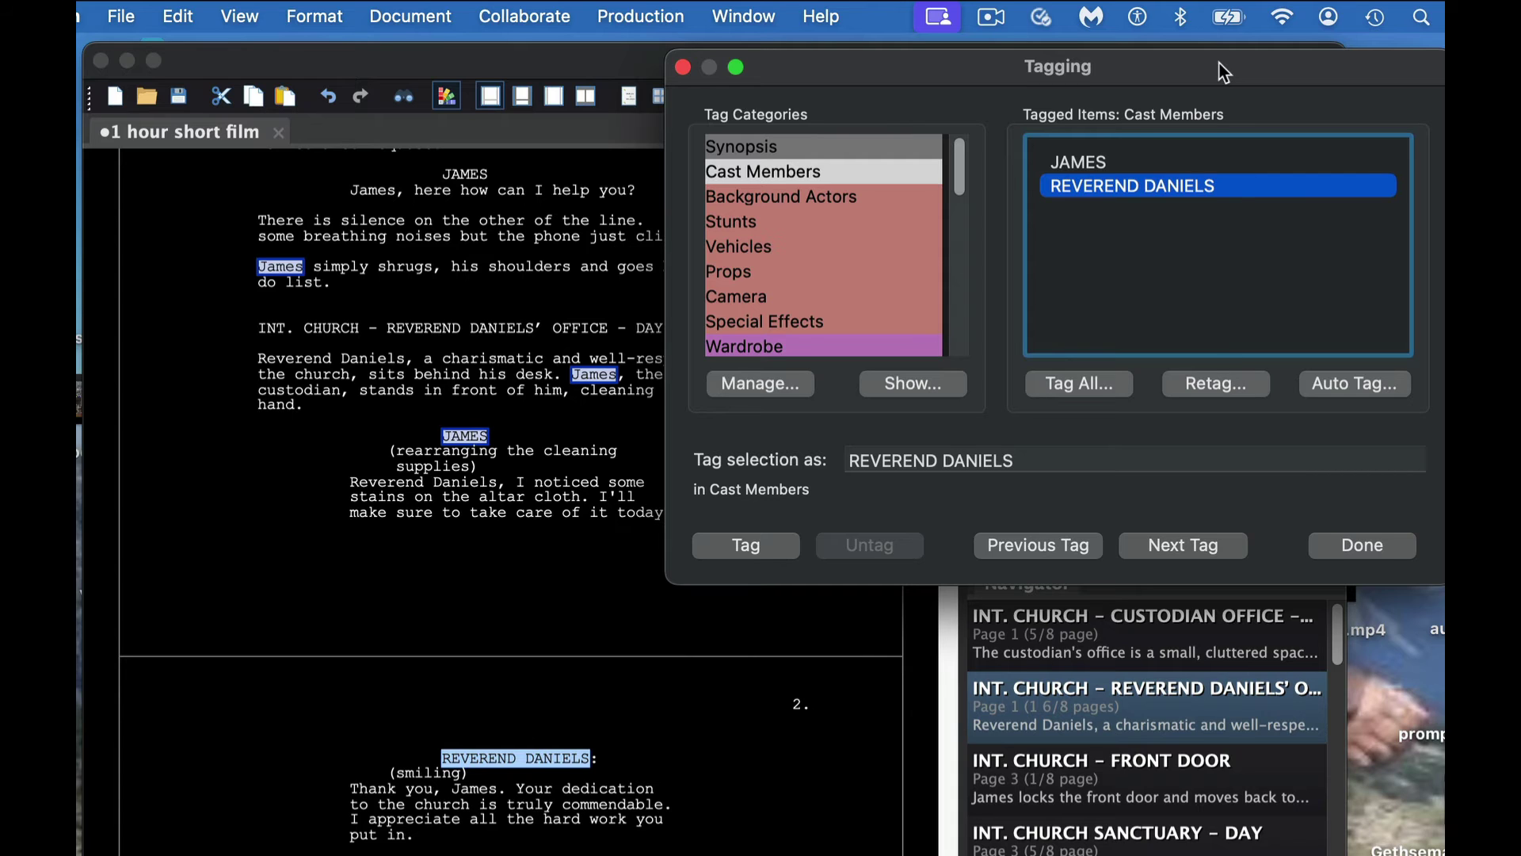
left_click_drag(1224, 72, 1390, 85)
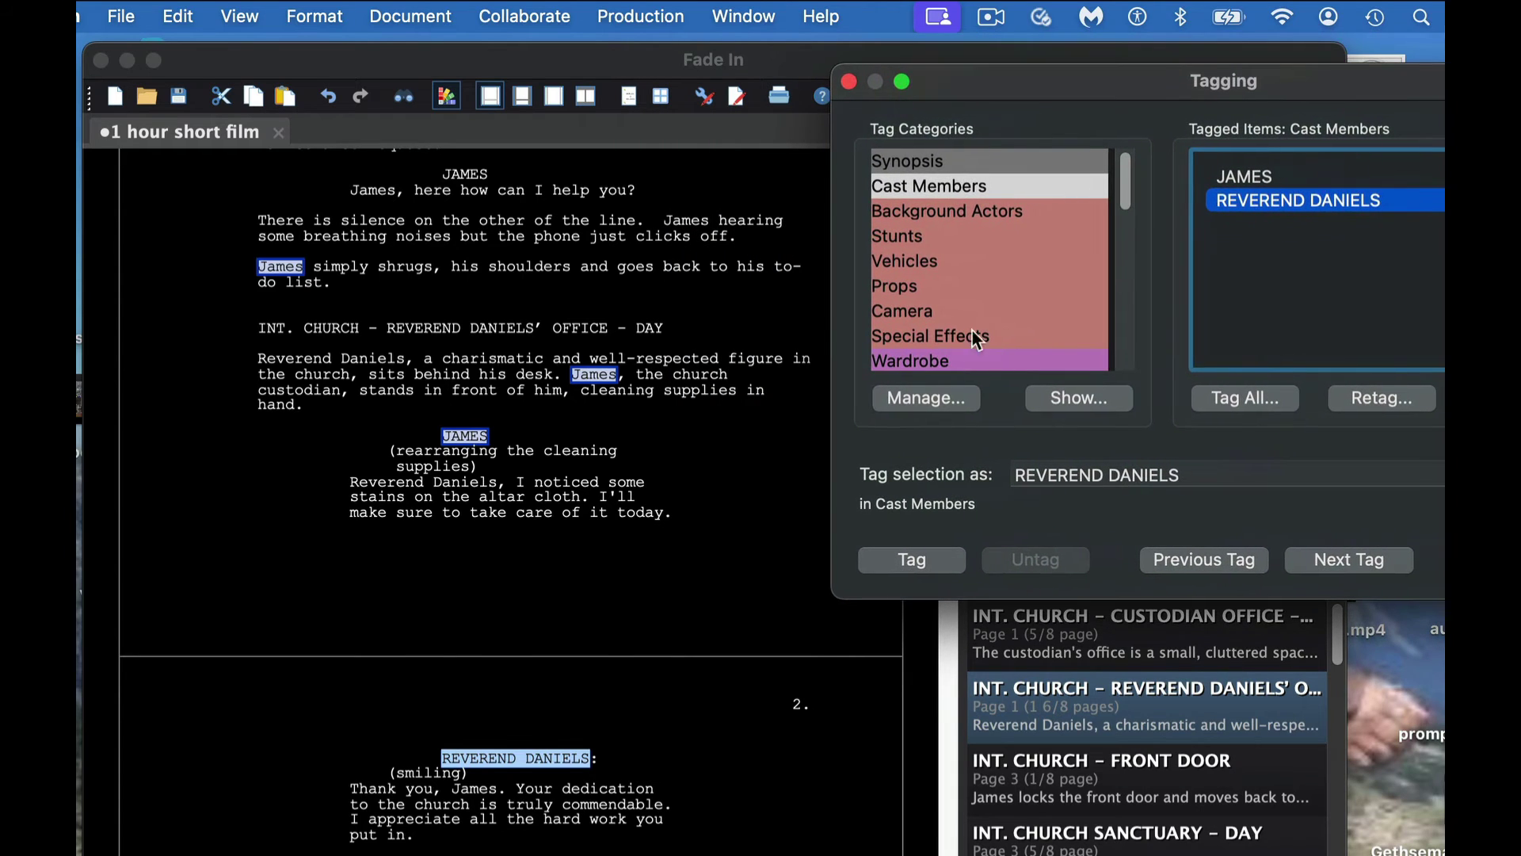
left_click(574, 803)
left_click(554, 761)
left_click(649, 745)
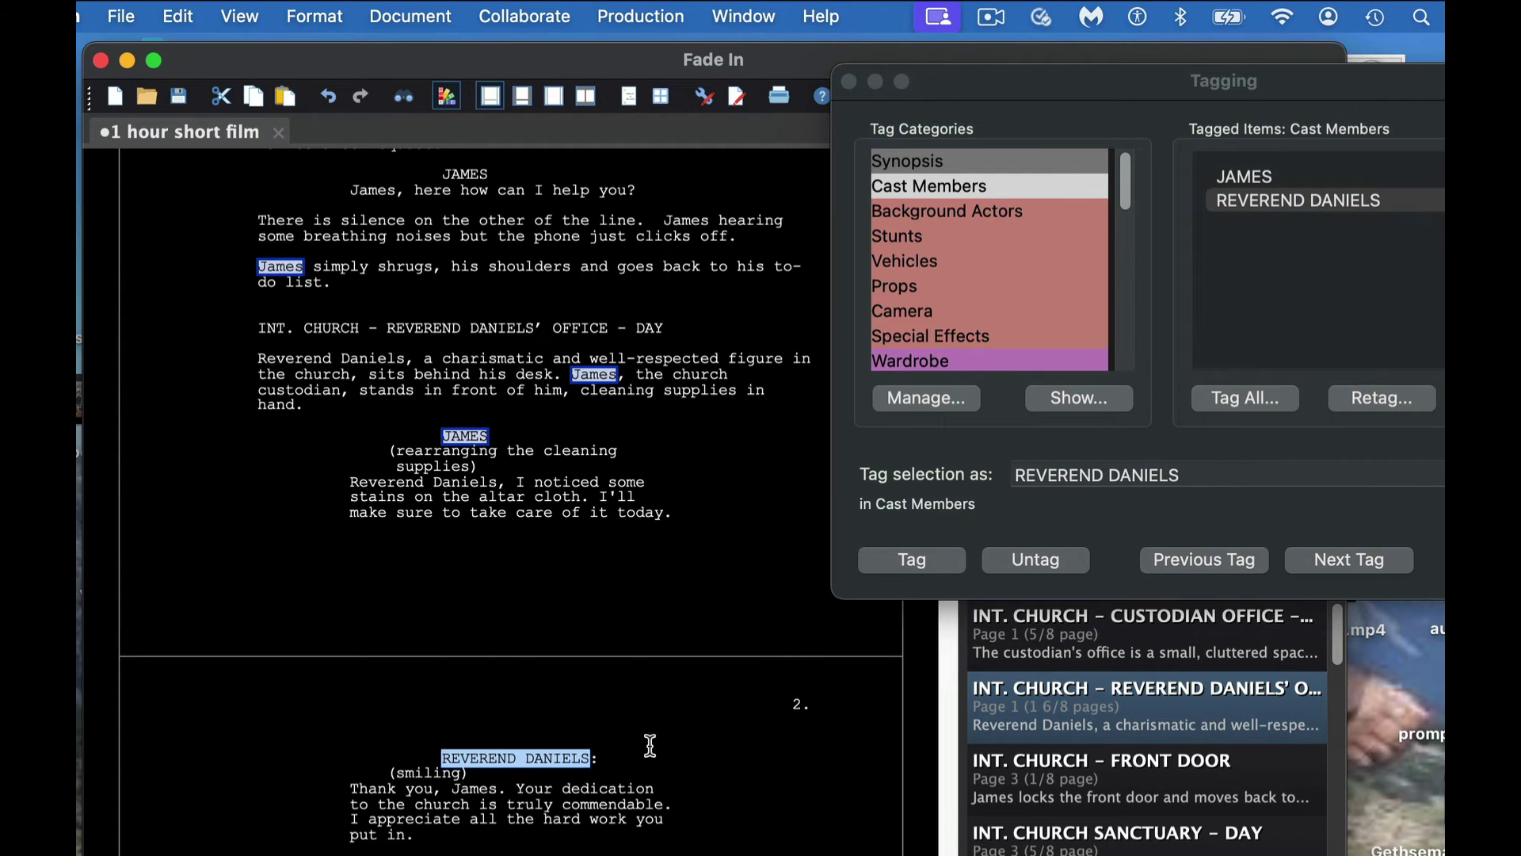
left_click(1038, 554)
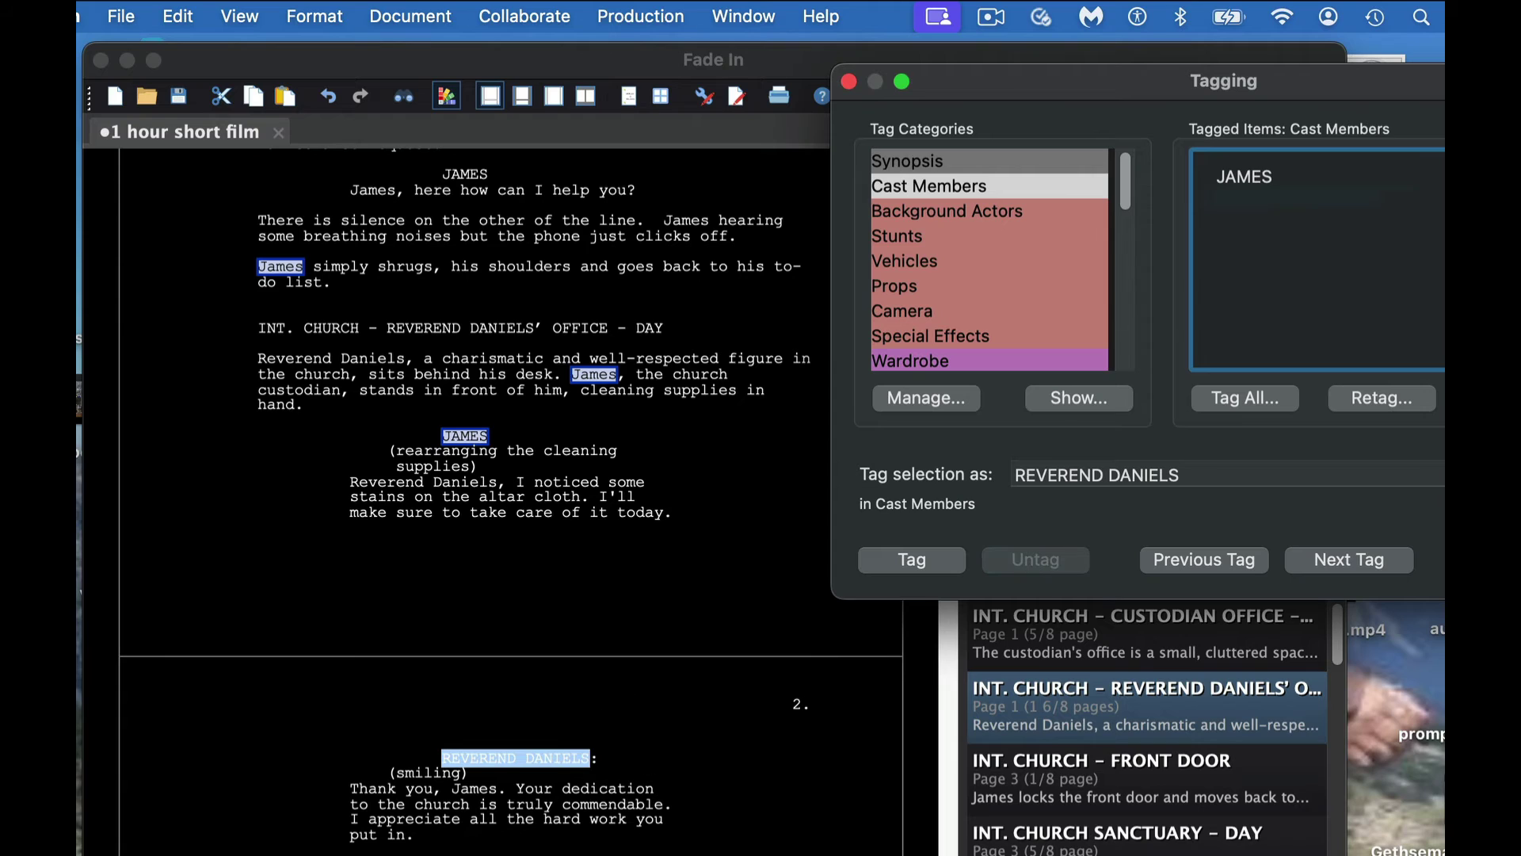
left_click(473, 851)
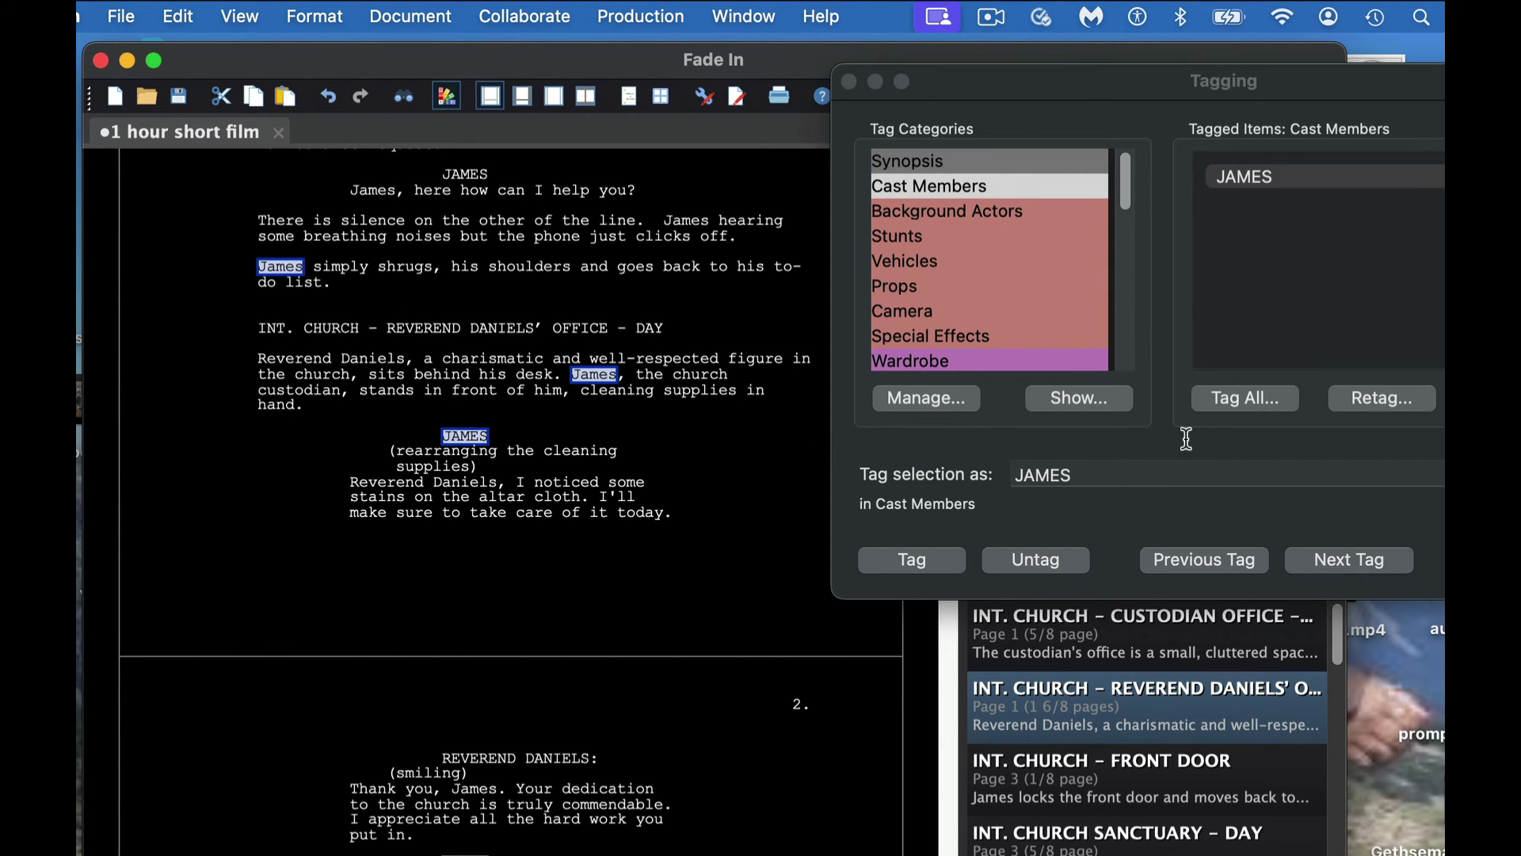
Step: Step back through three tagged JAMES mentions with Previous Tag, untagging each
left_click(1276, 176)
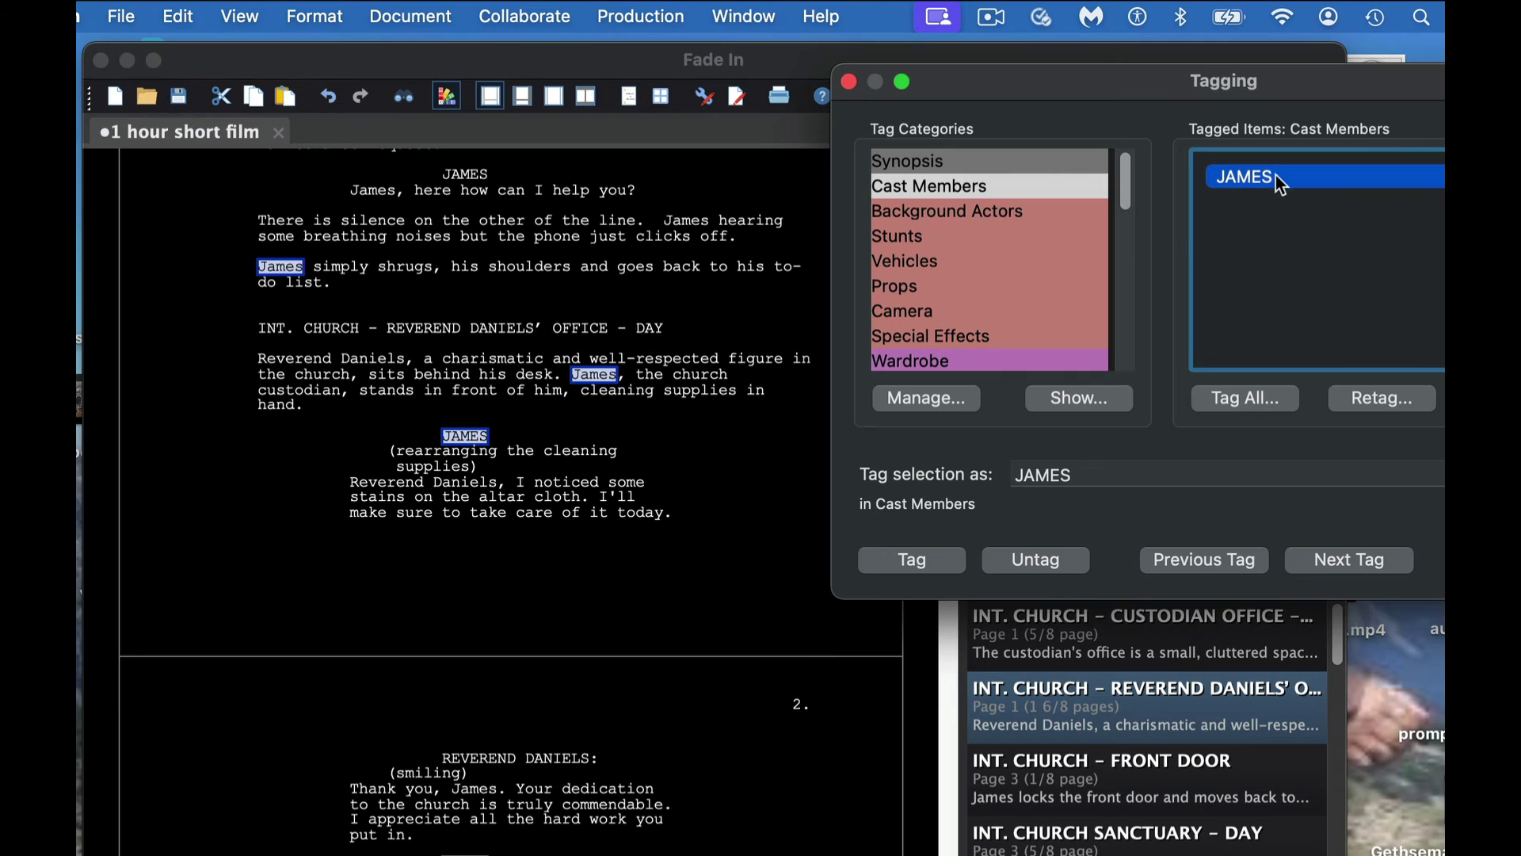
left_click(1233, 564)
left_click(1061, 566)
left_click(1185, 564)
left_click(1056, 567)
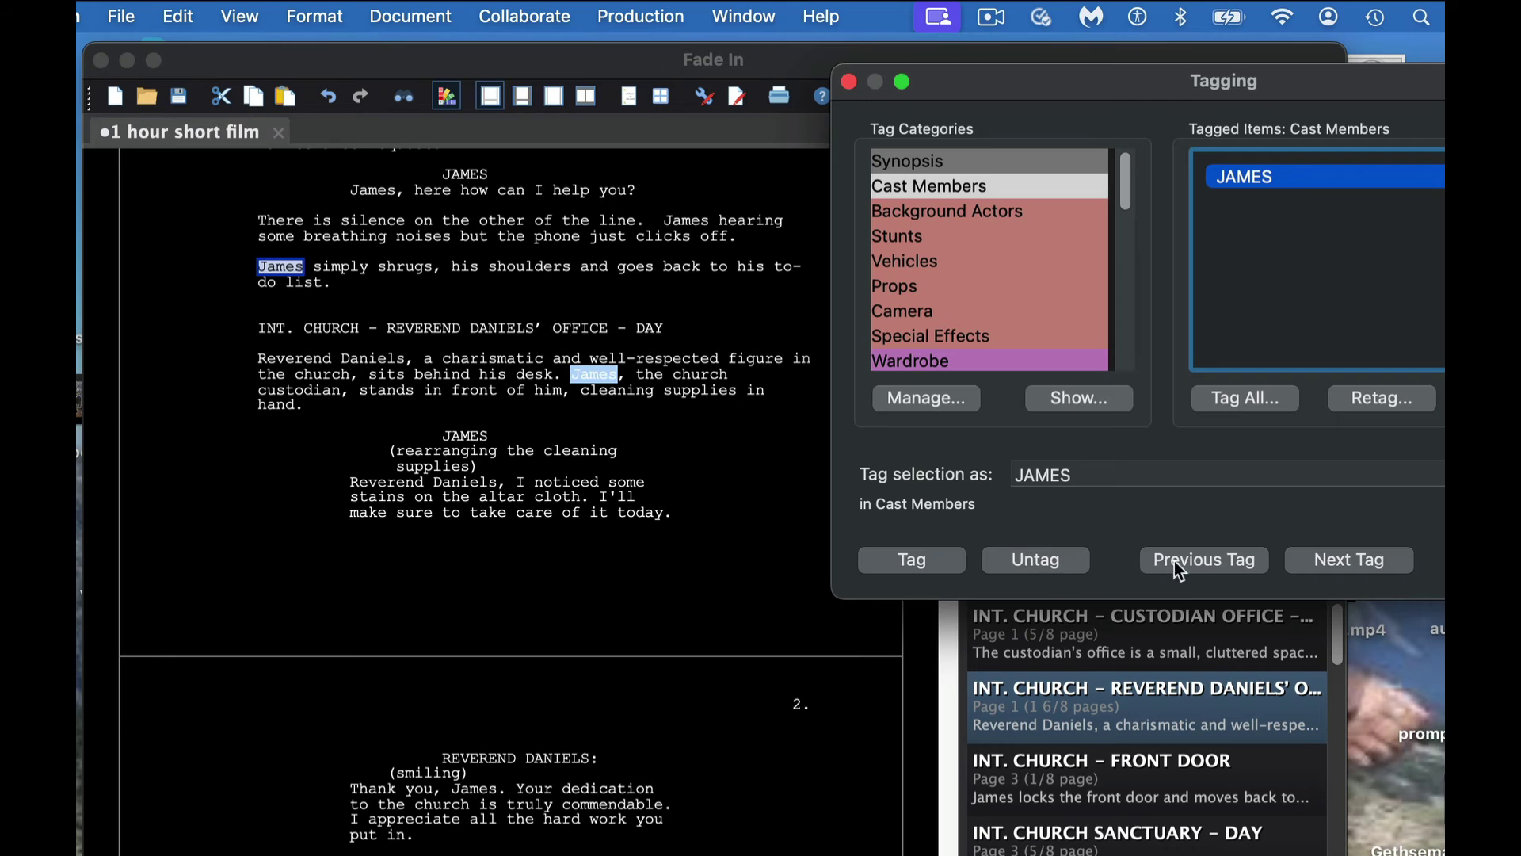
left_click(1196, 561)
left_click(1051, 559)
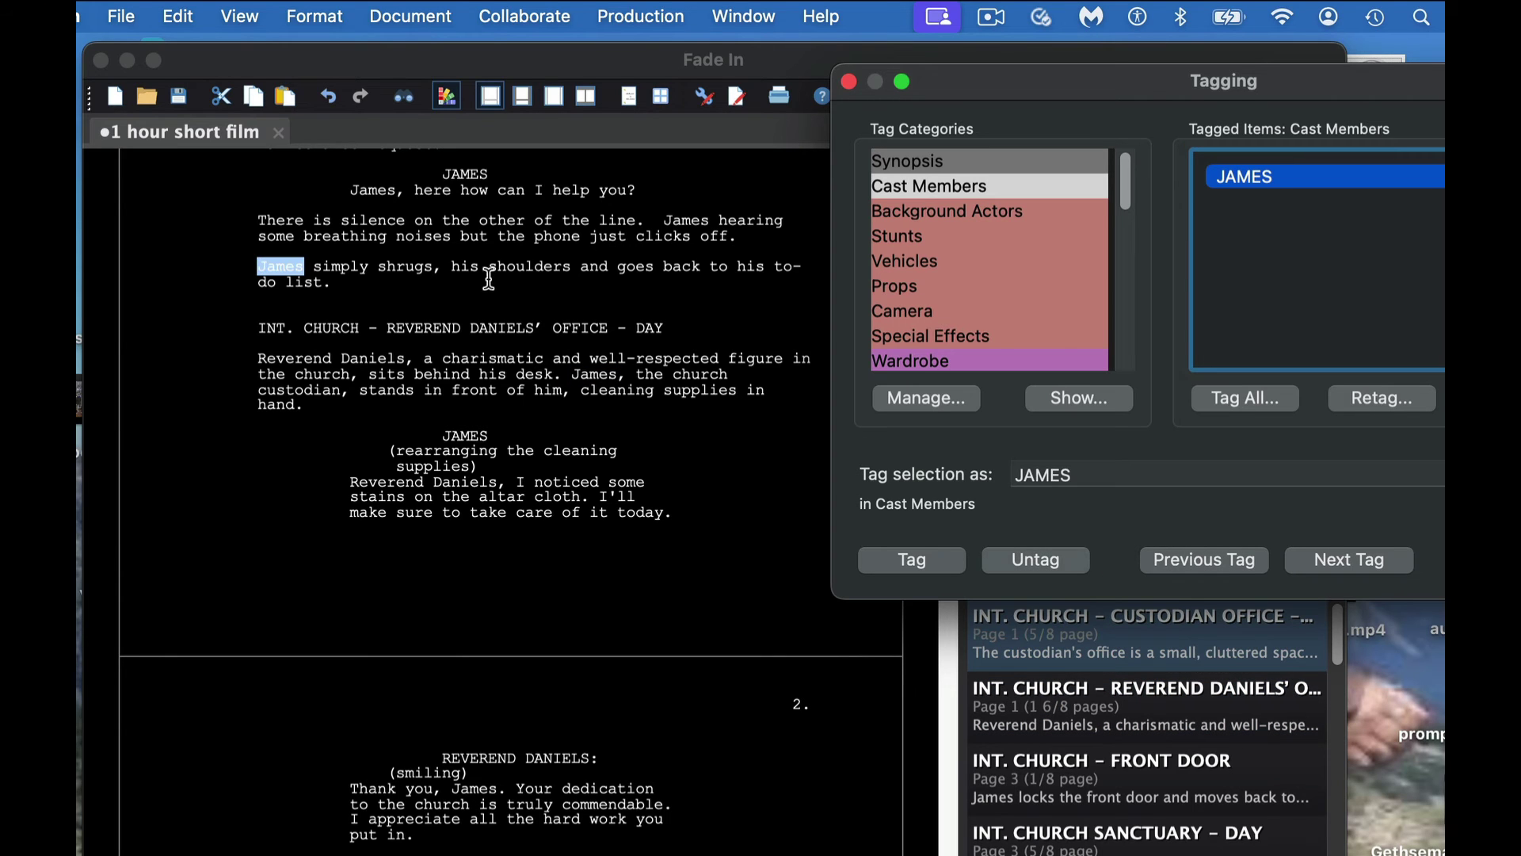
left_click(507, 438)
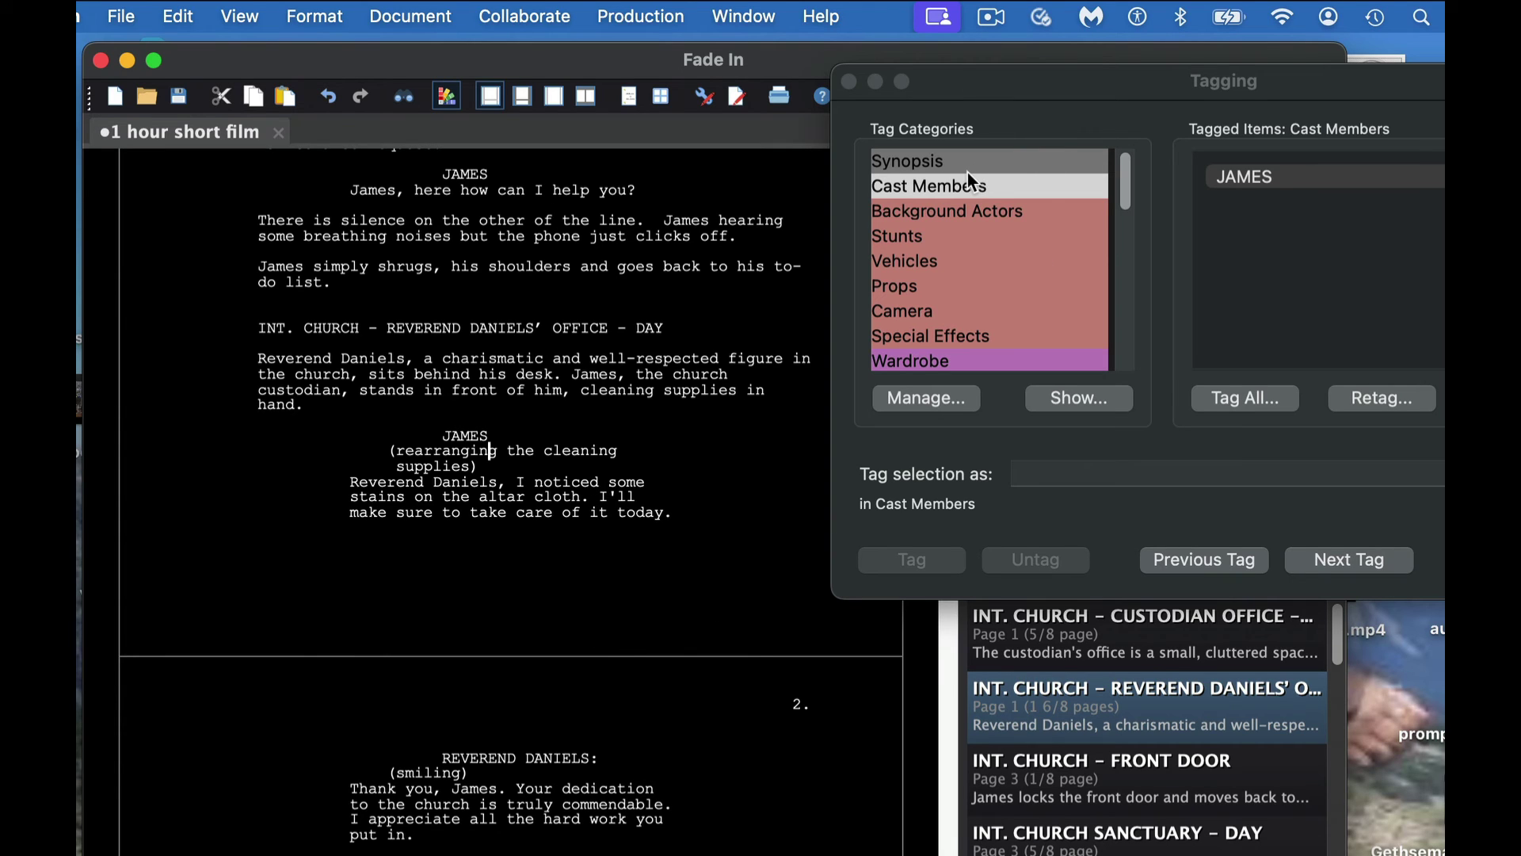
left_click(964, 216)
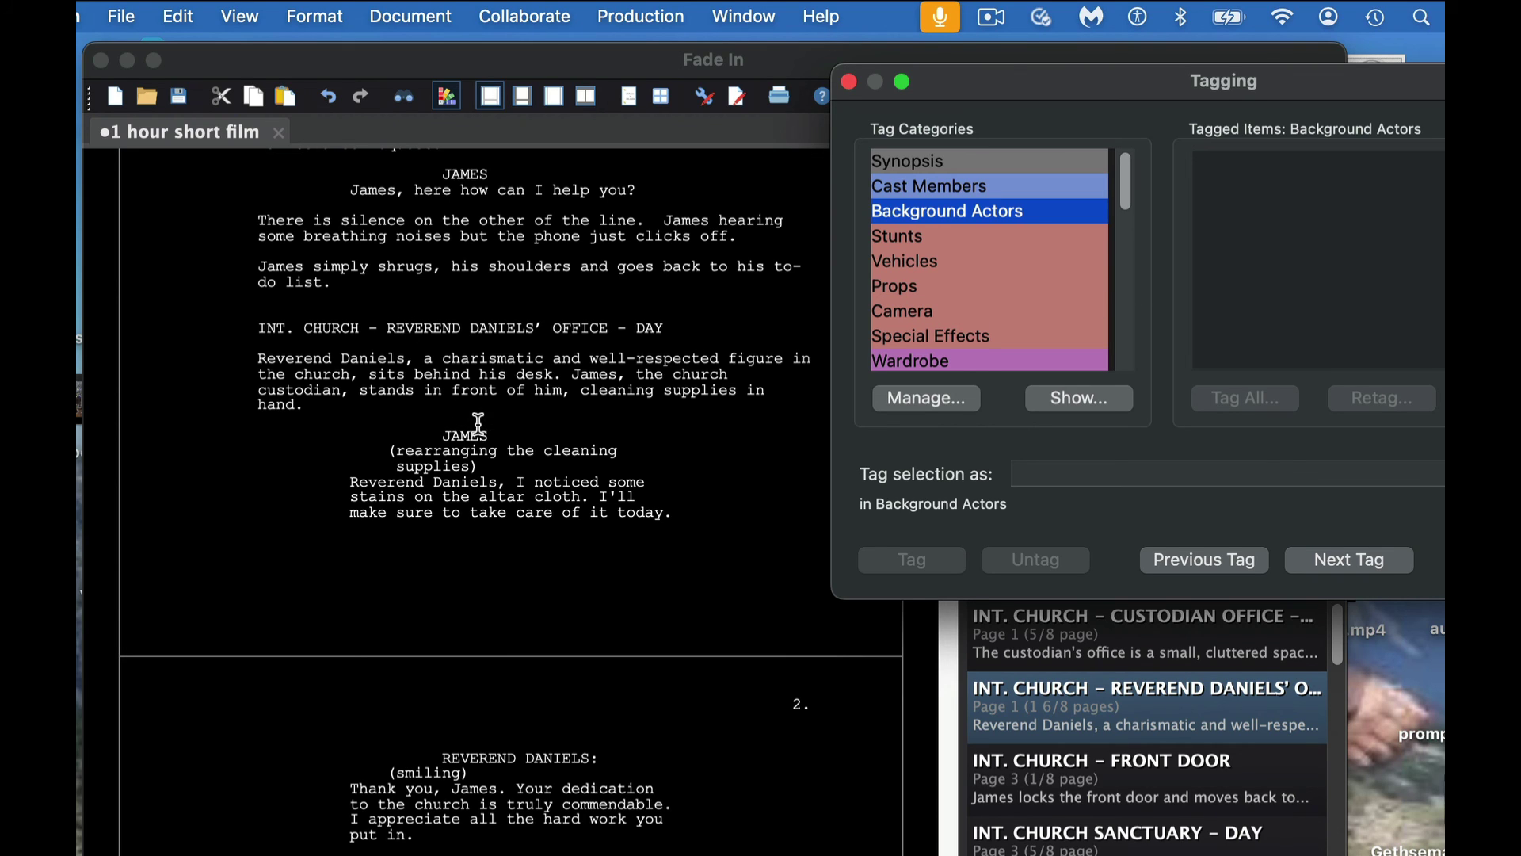
left_click(958, 197)
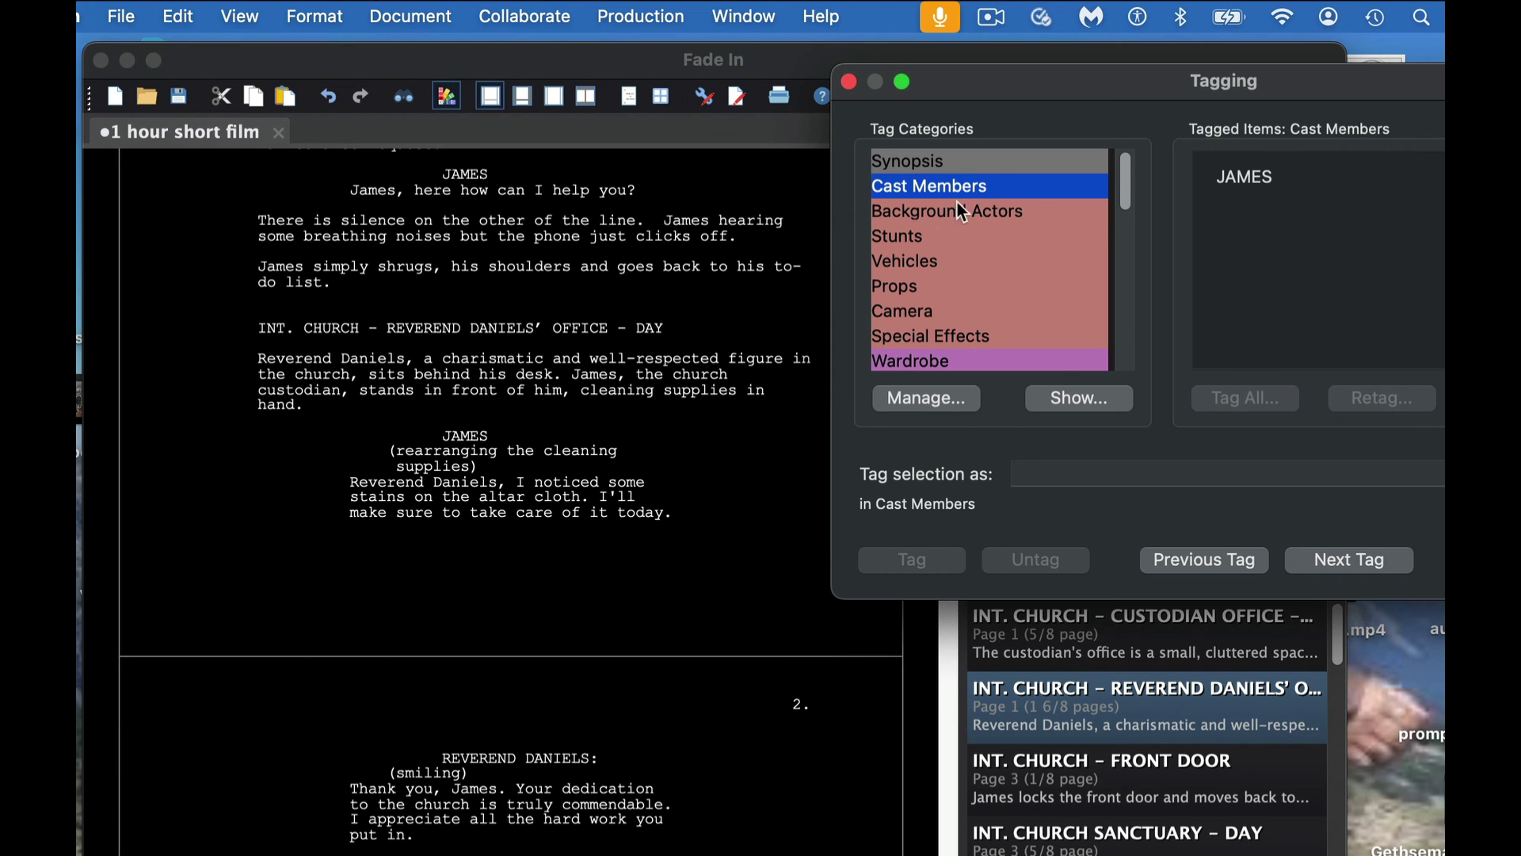
Step: Tag all occurrences of JAMES as Cast Members, then scroll the script to verify
left_click(1267, 176)
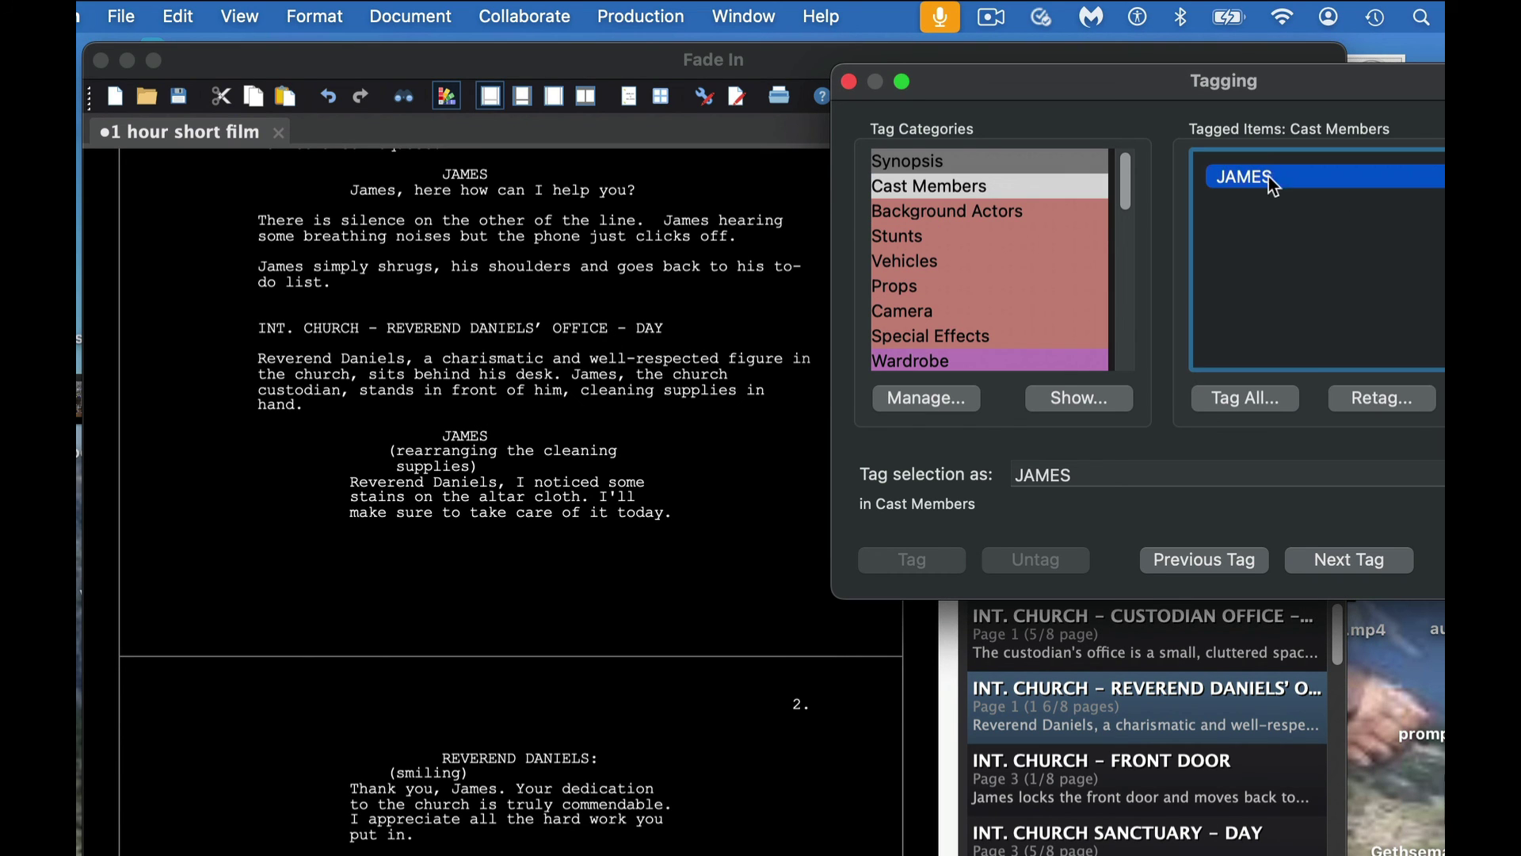
left_click(1267, 397)
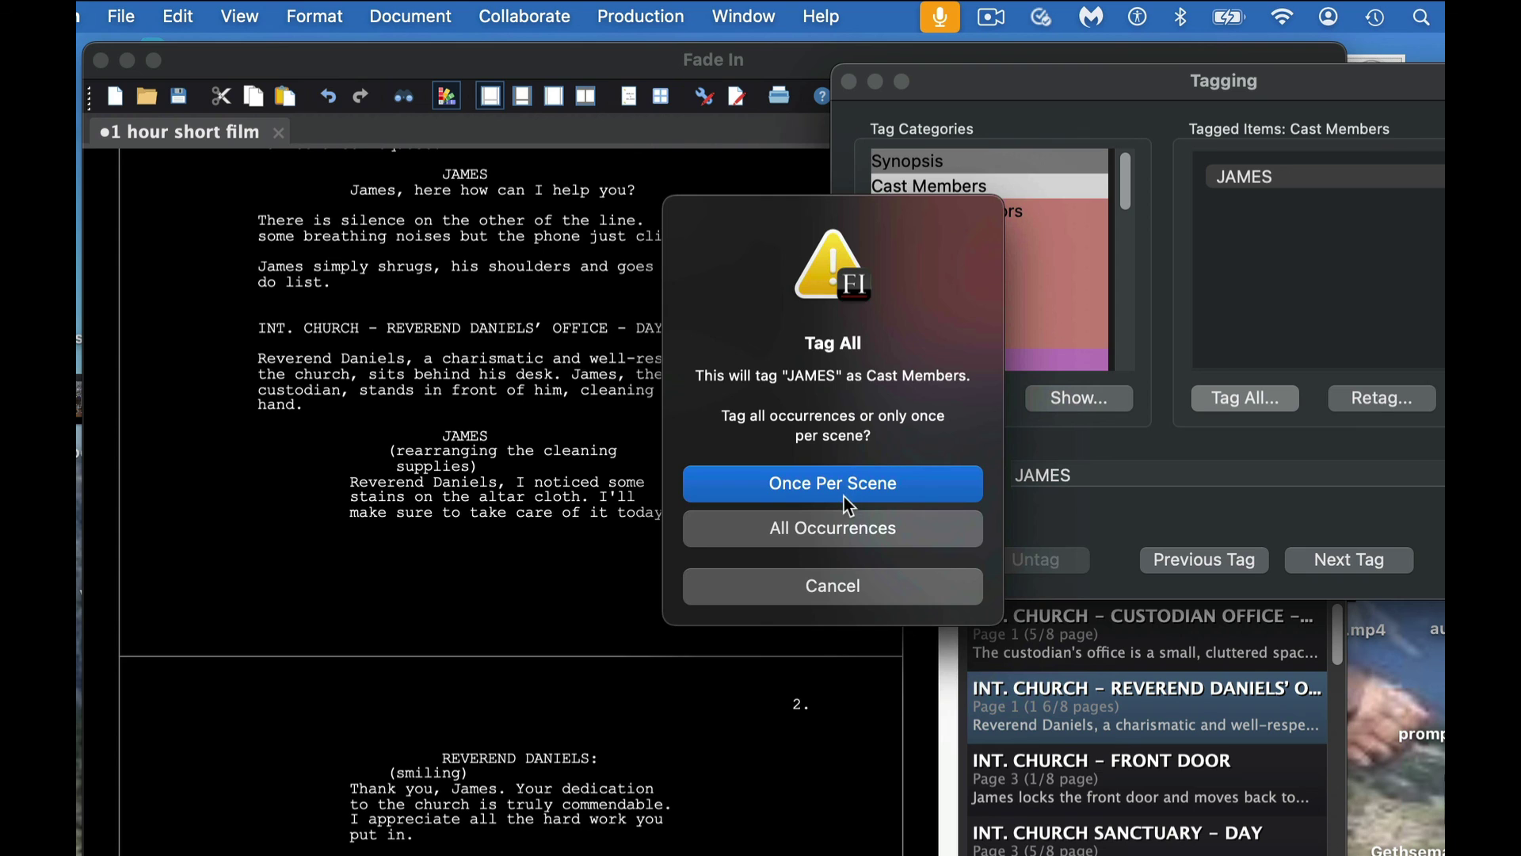
left_click(860, 532)
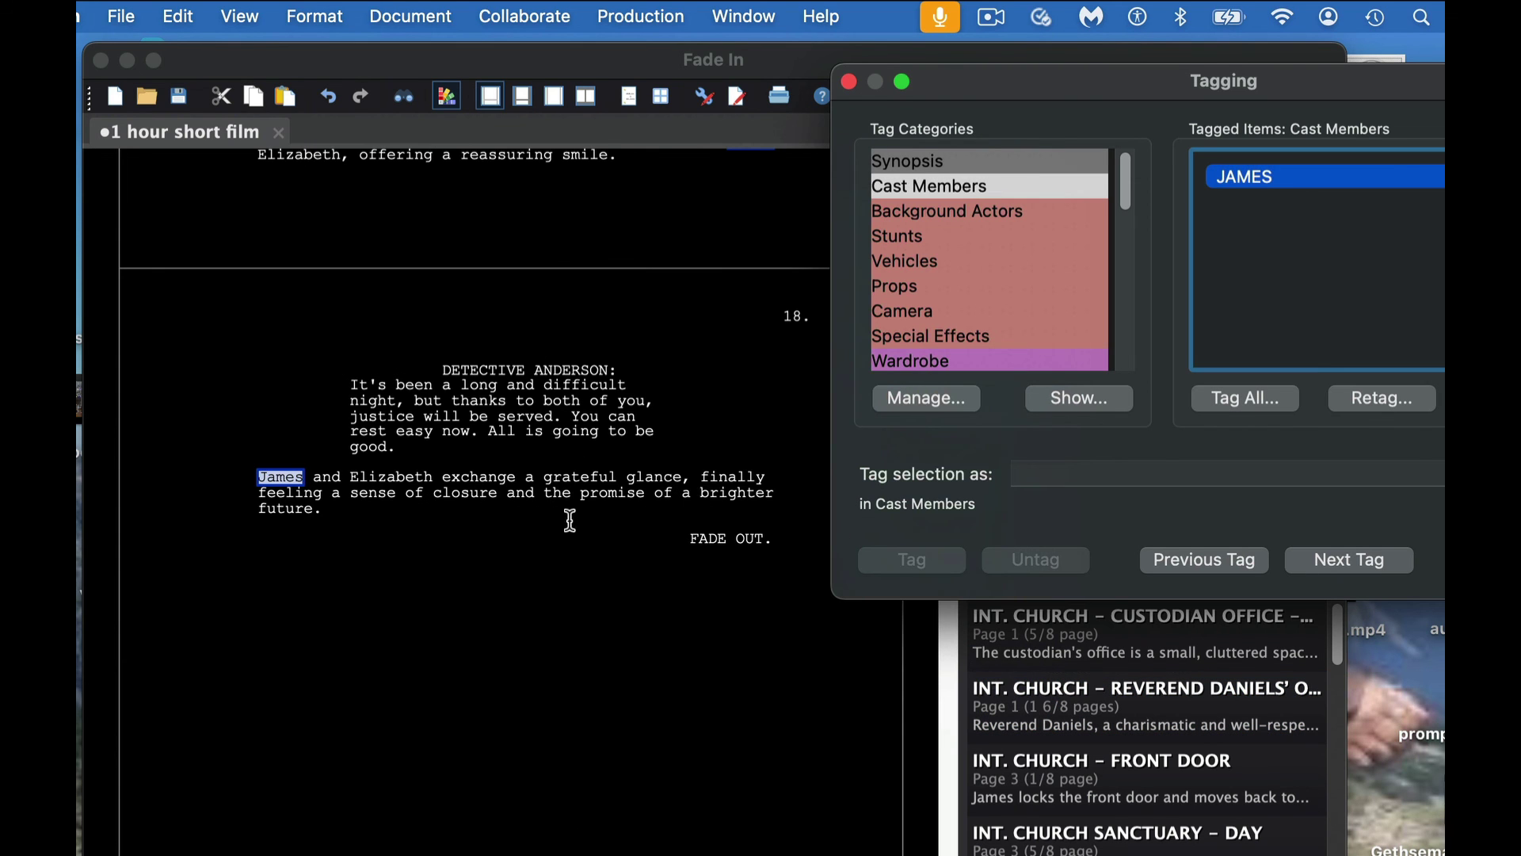
left_click_drag(1054, 79, 1223, 248)
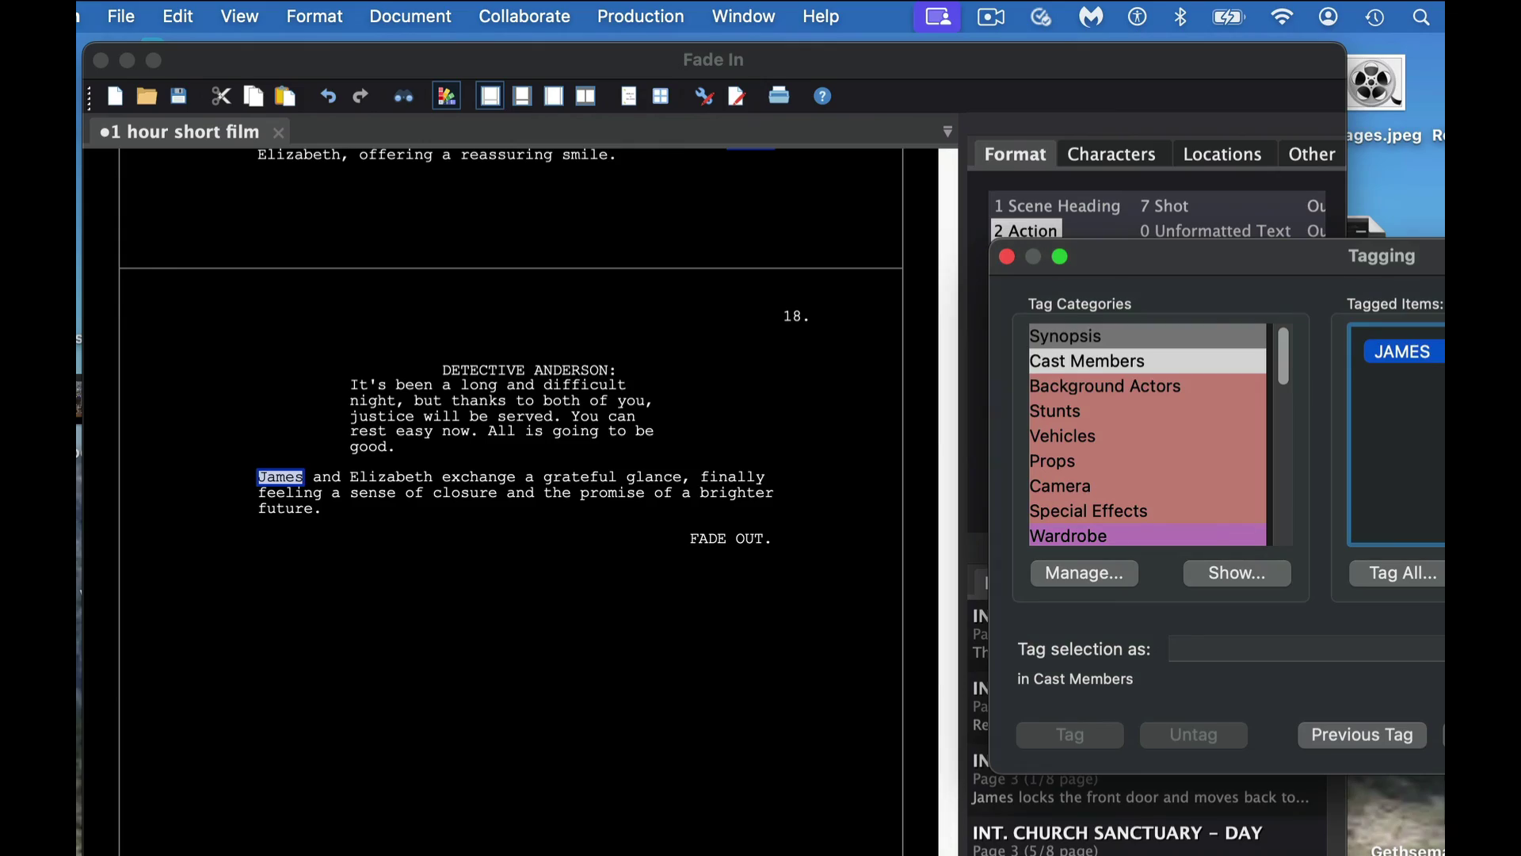
left_click_drag(951, 780, 967, 147)
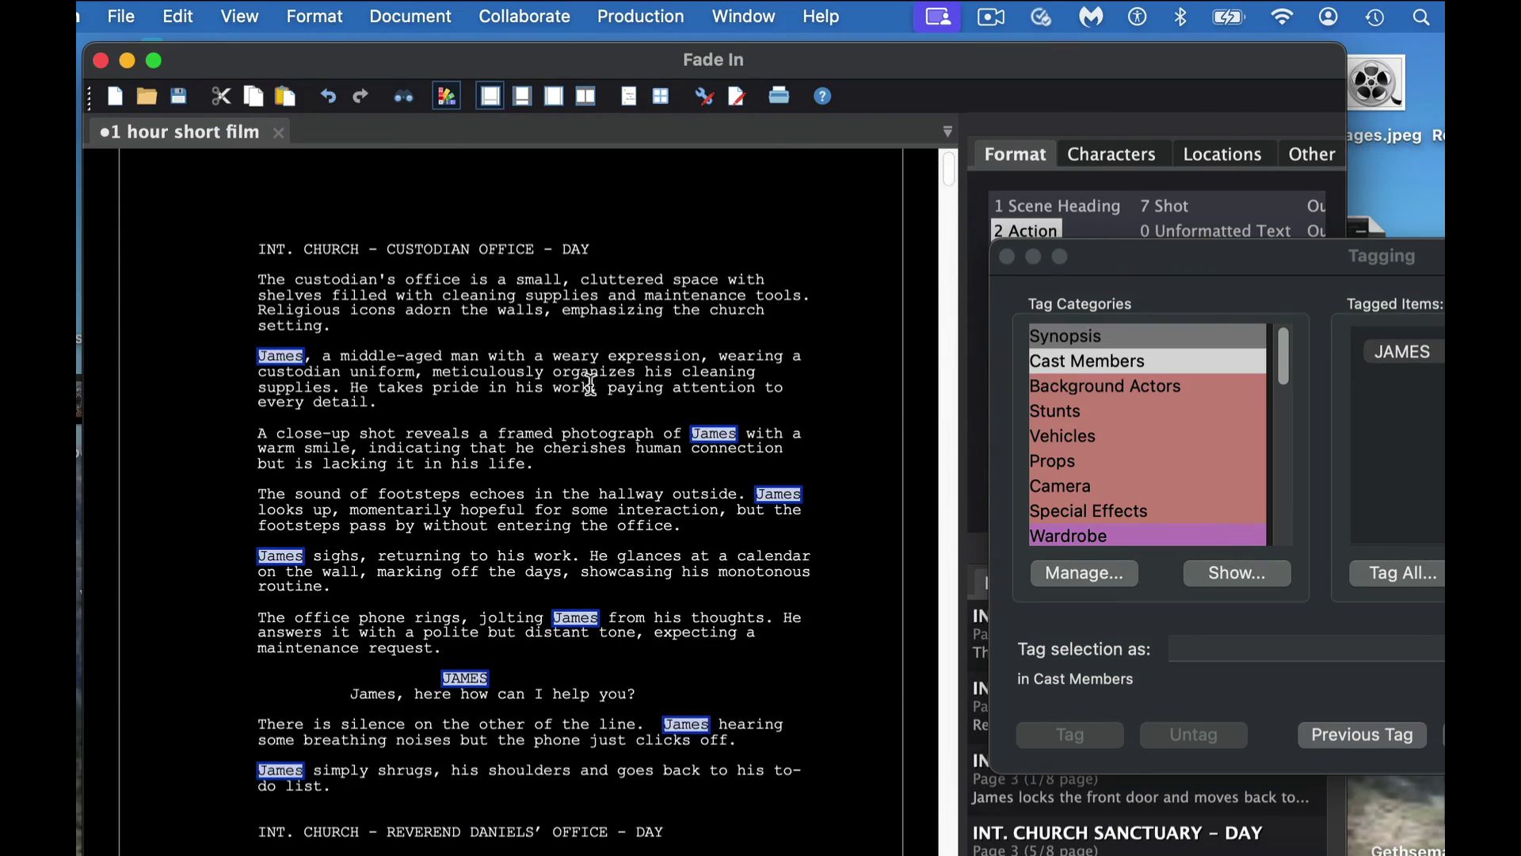
left_click_drag(1396, 245, 1078, 102)
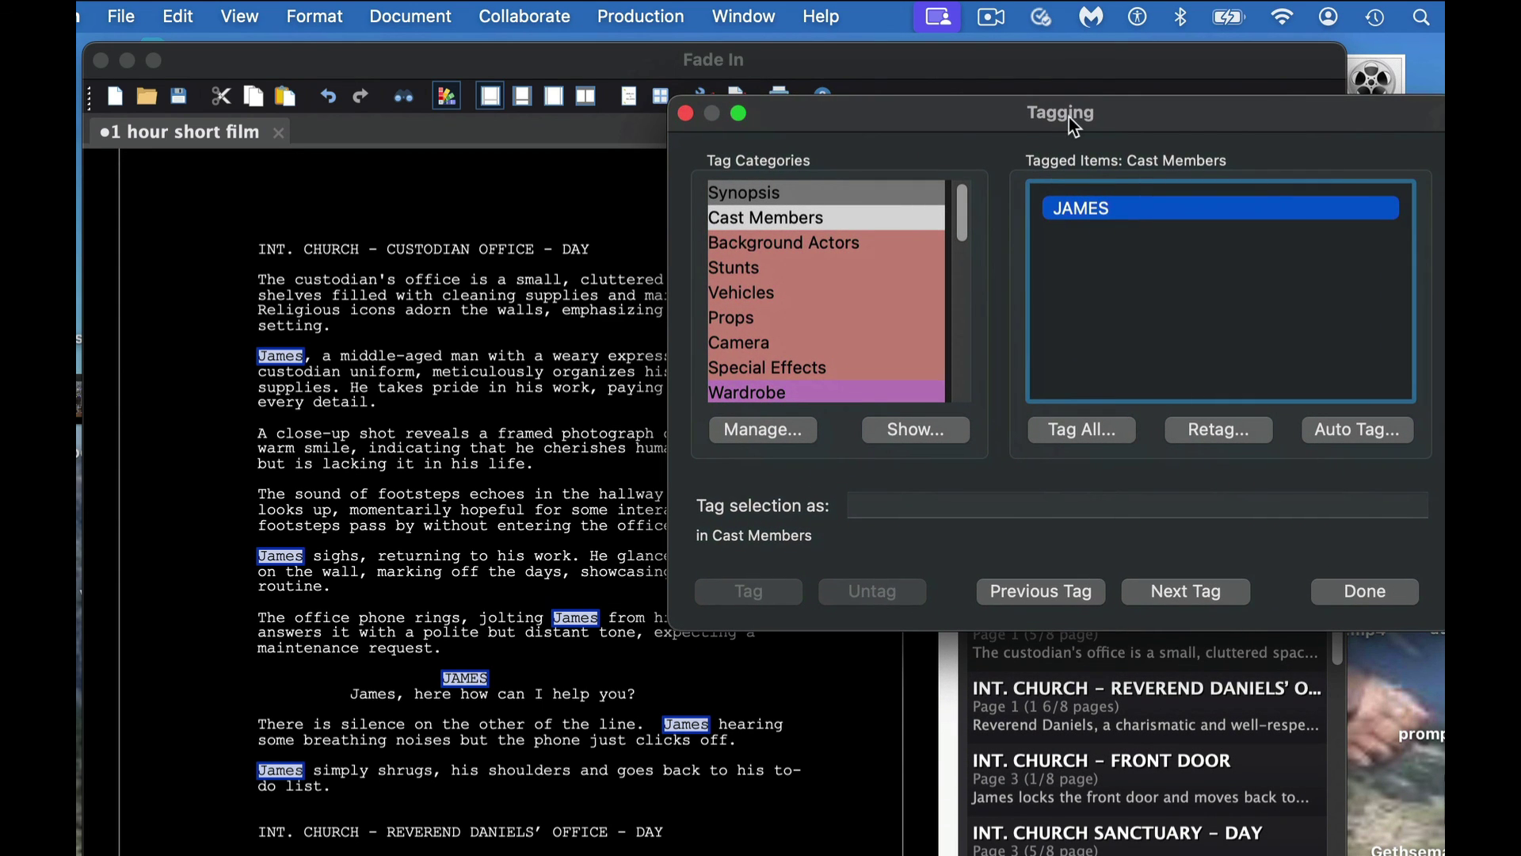